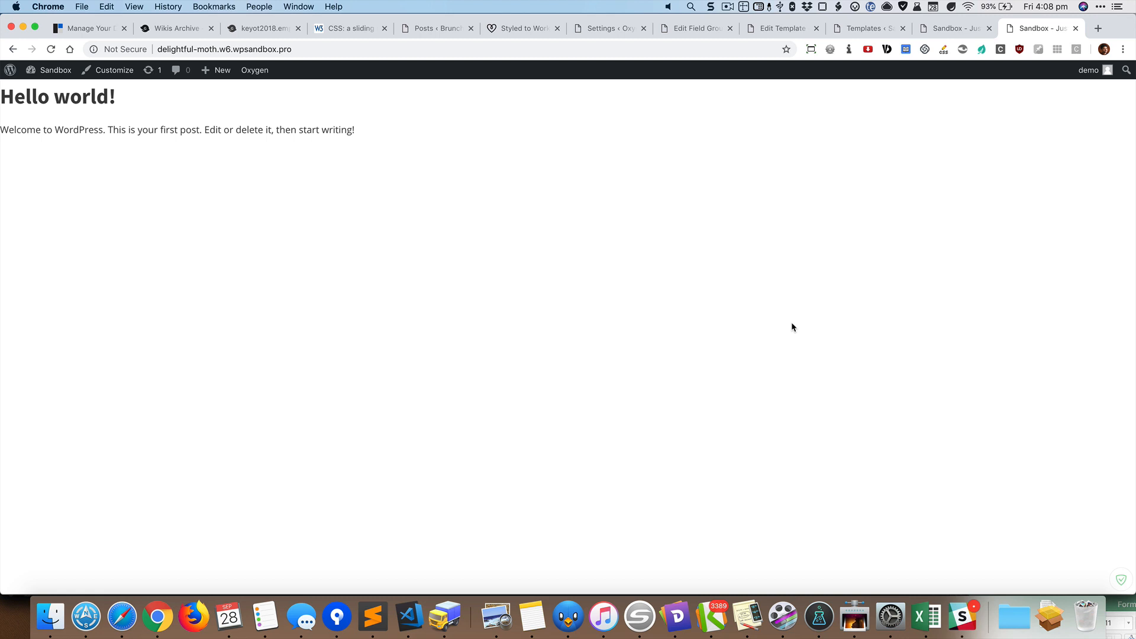
- Look over the sample home page's header, post card and footer
key("ctrl+shift+Tab")
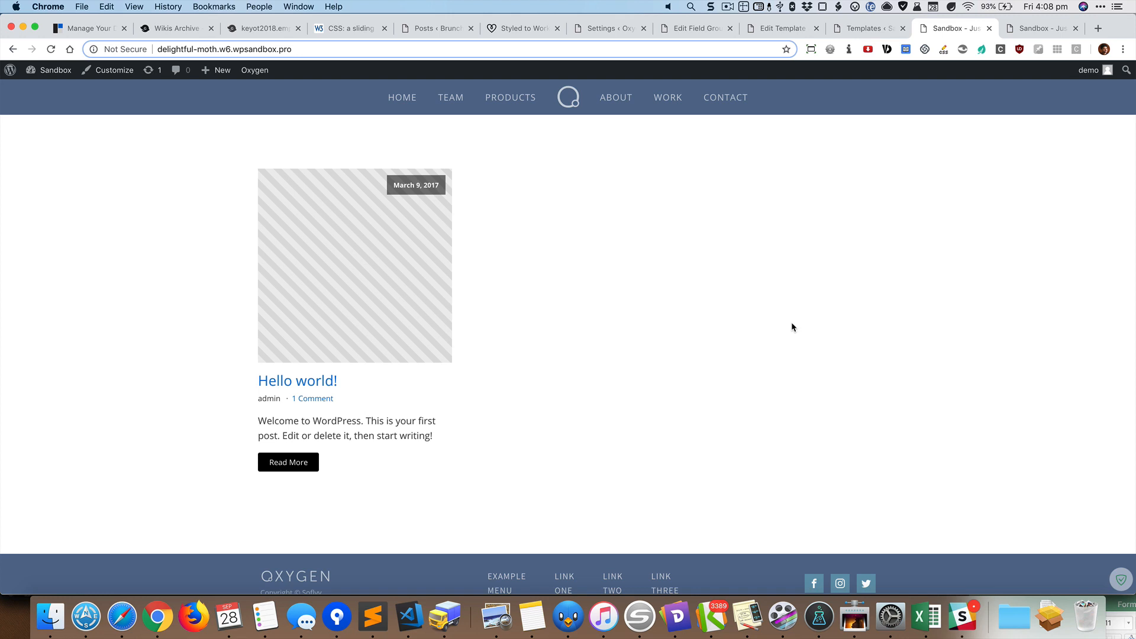
scroll(792, 324, "down", 1)
scroll(792, 324, "up", 1)
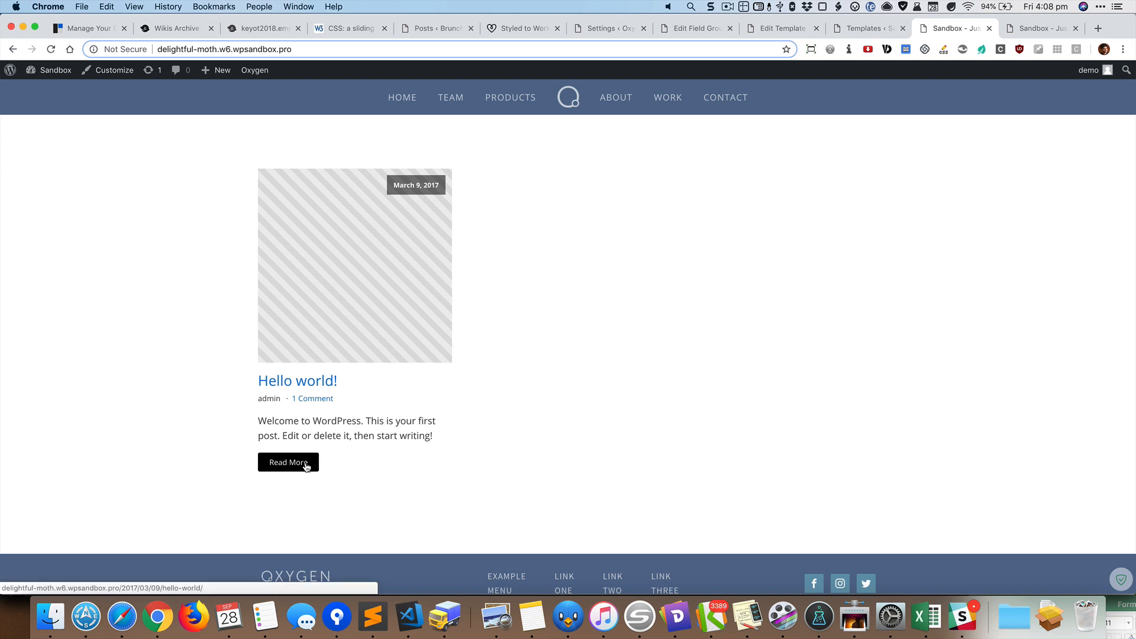
scroll(394, 443, "down", 1)
scroll(665, 390, "up", 1)
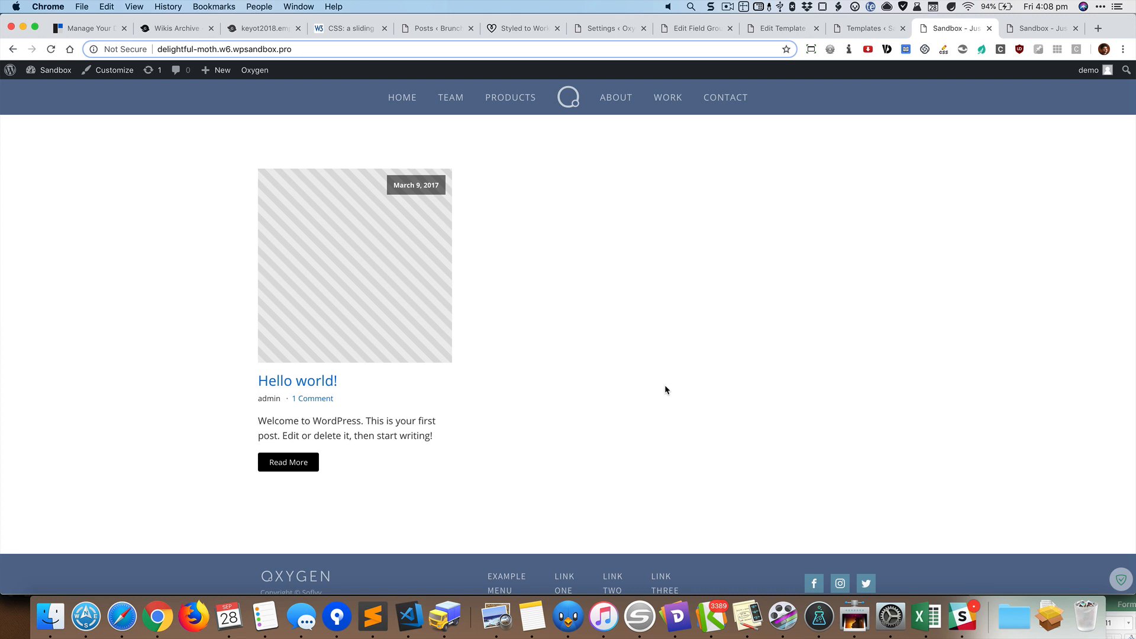
- Create a new Oxygen template titled "Main" and publish it
key("ctrl+shift+Tab")
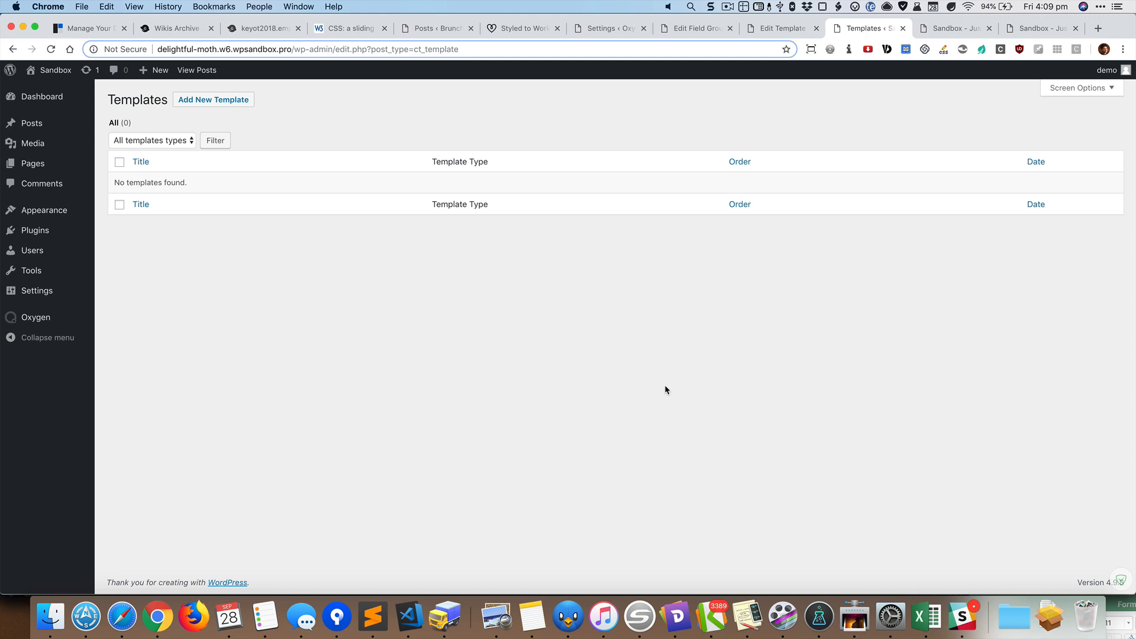
left_click(235, 101)
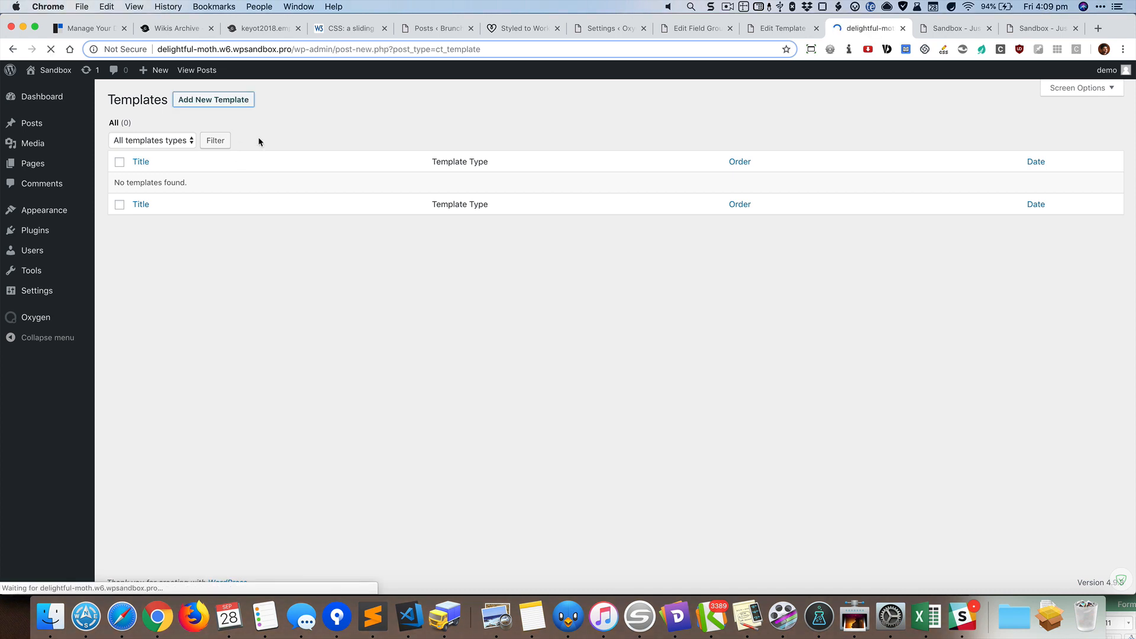
type("Main")
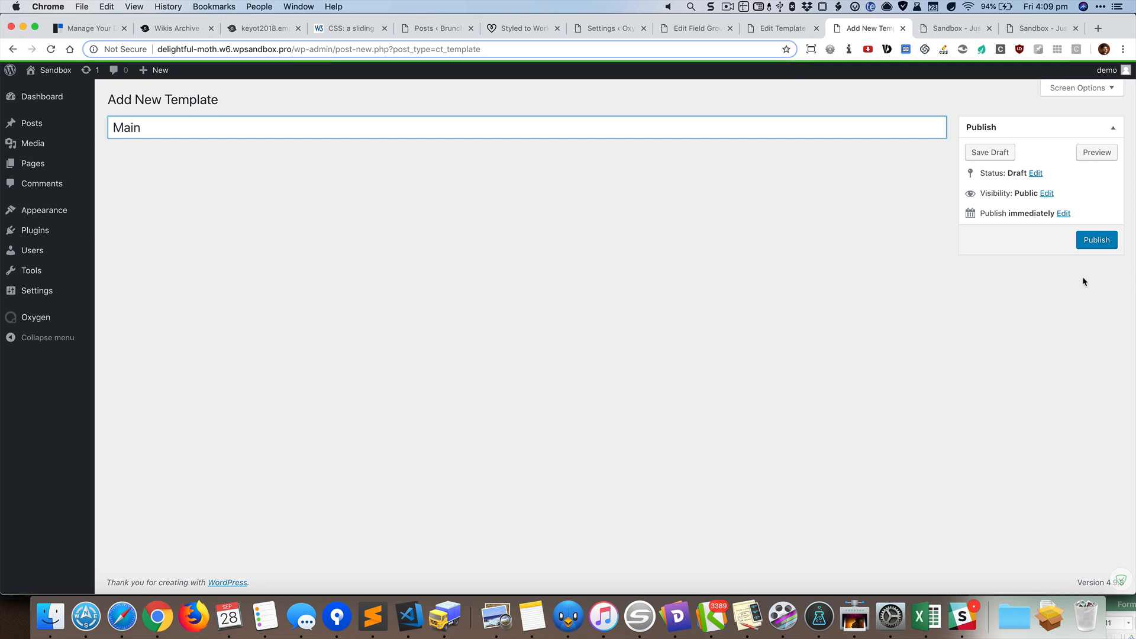
left_click(1095, 242)
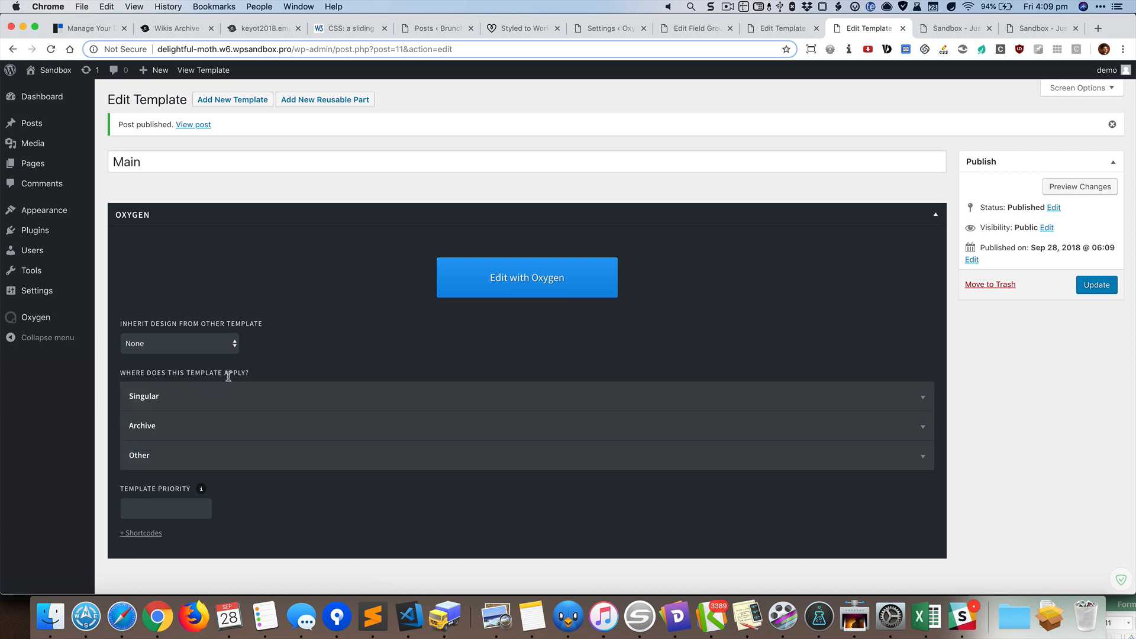
- Make the Main template apply to Catch All and update it
left_click(232, 458)
scroll(232, 458, "down", 3)
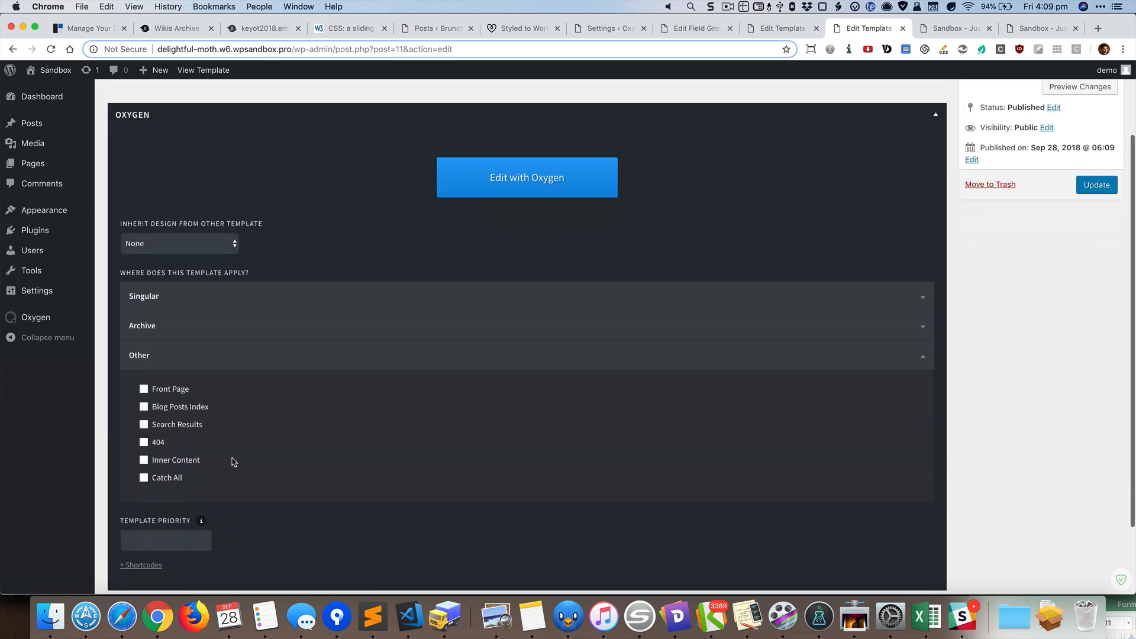
left_click(175, 480)
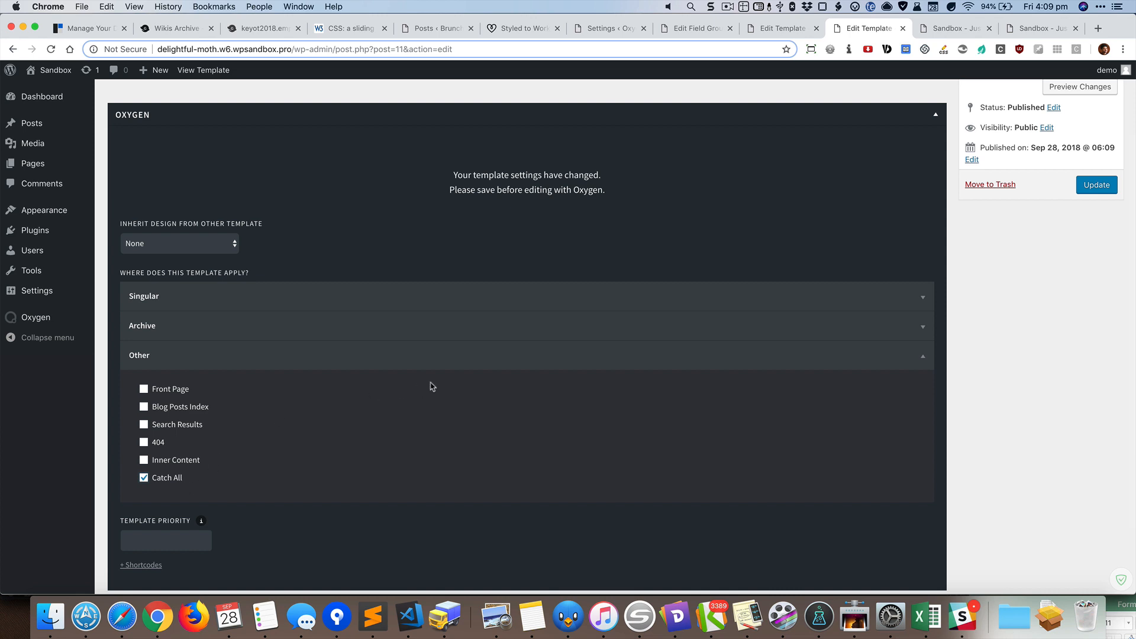
left_click(1095, 188)
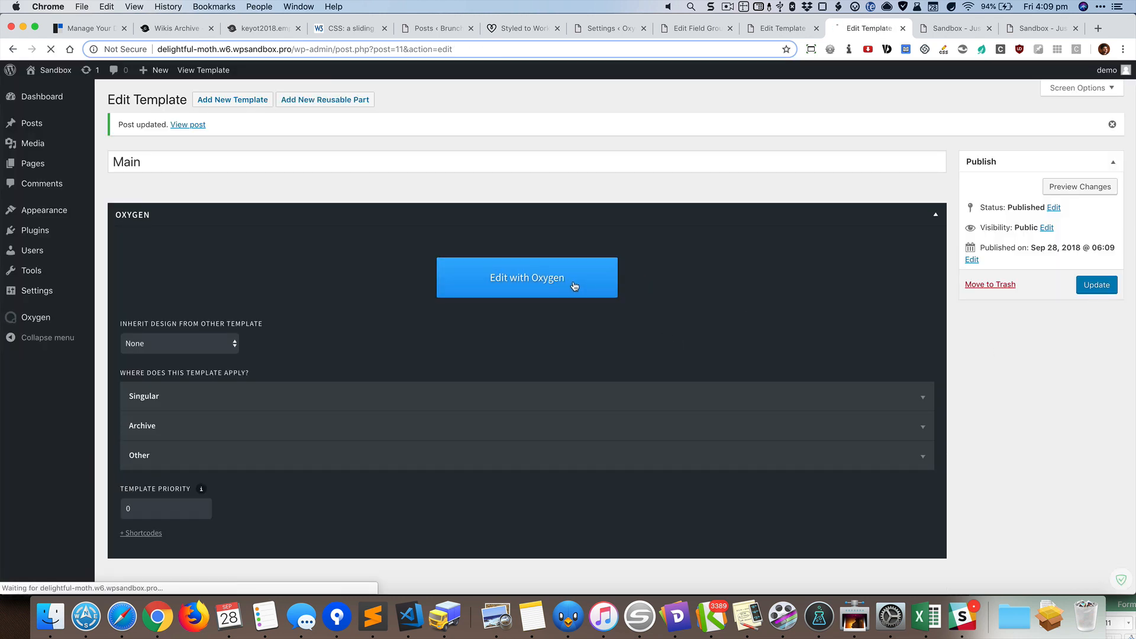
- Open the Main template in the Oxygen builder and add the Header Simple Centered section from the atomic design set
left_click(576, 286)
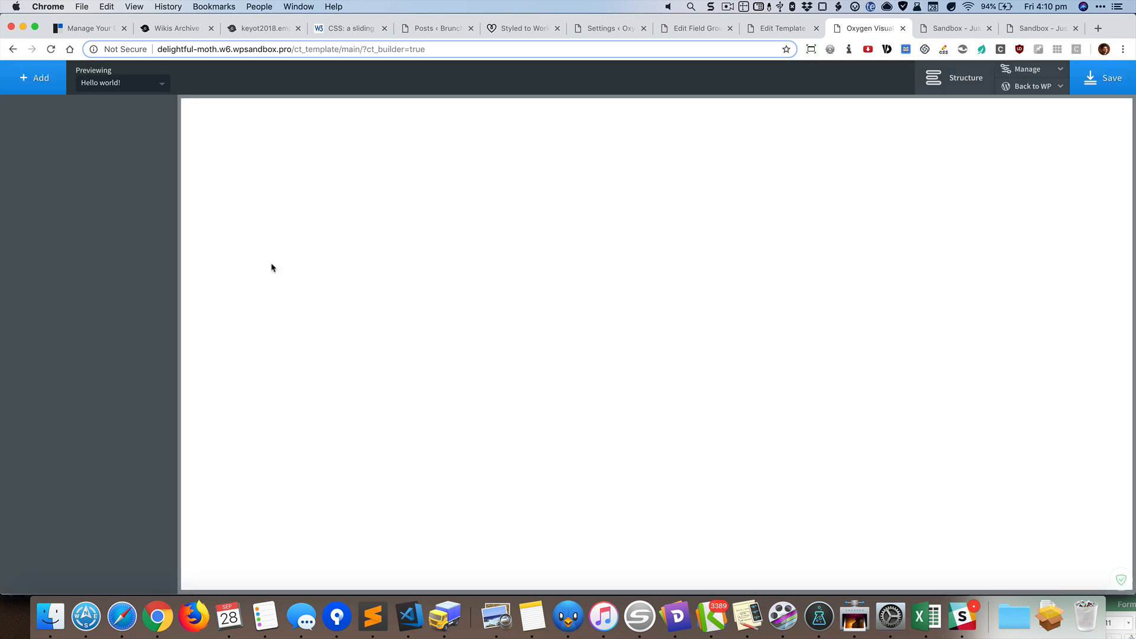
left_click(49, 84)
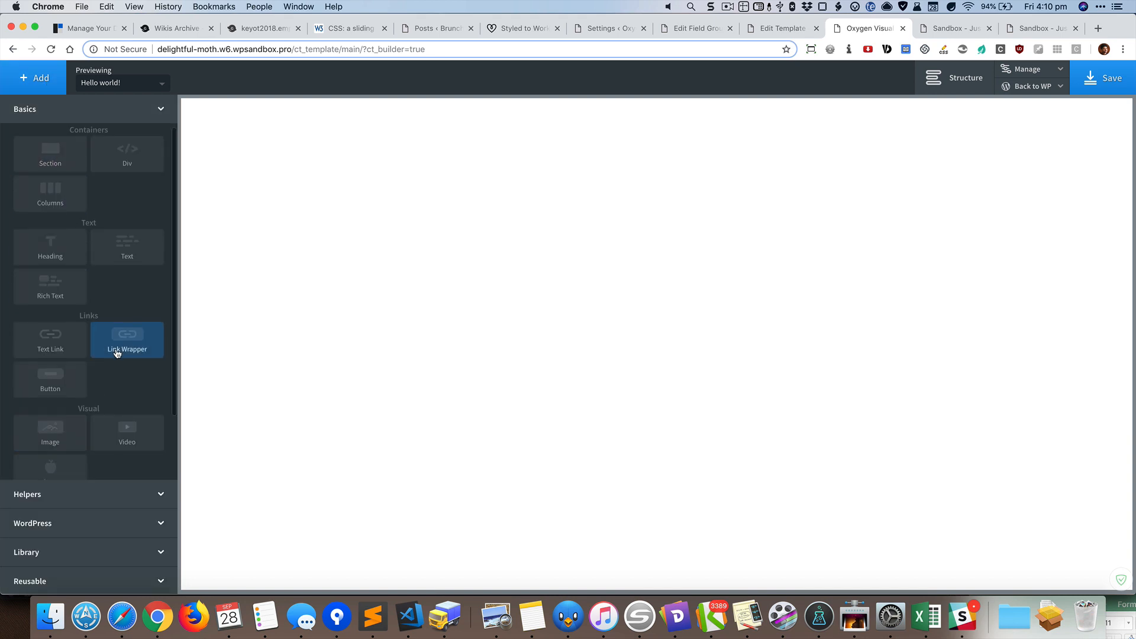
scroll(117, 354, "down", 3)
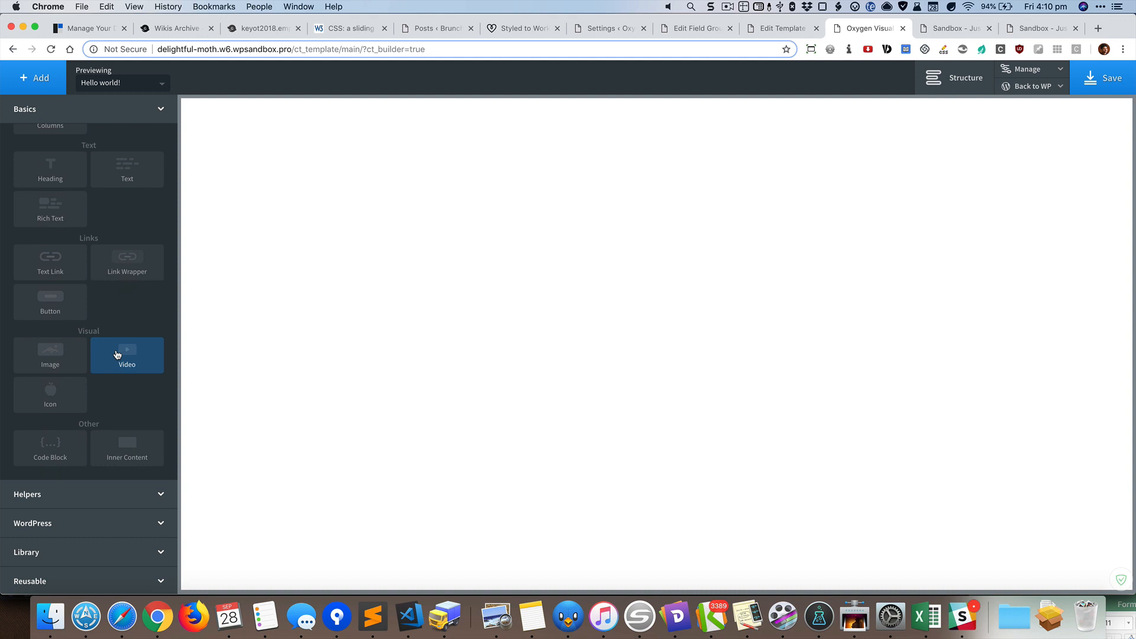
left_click(105, 494)
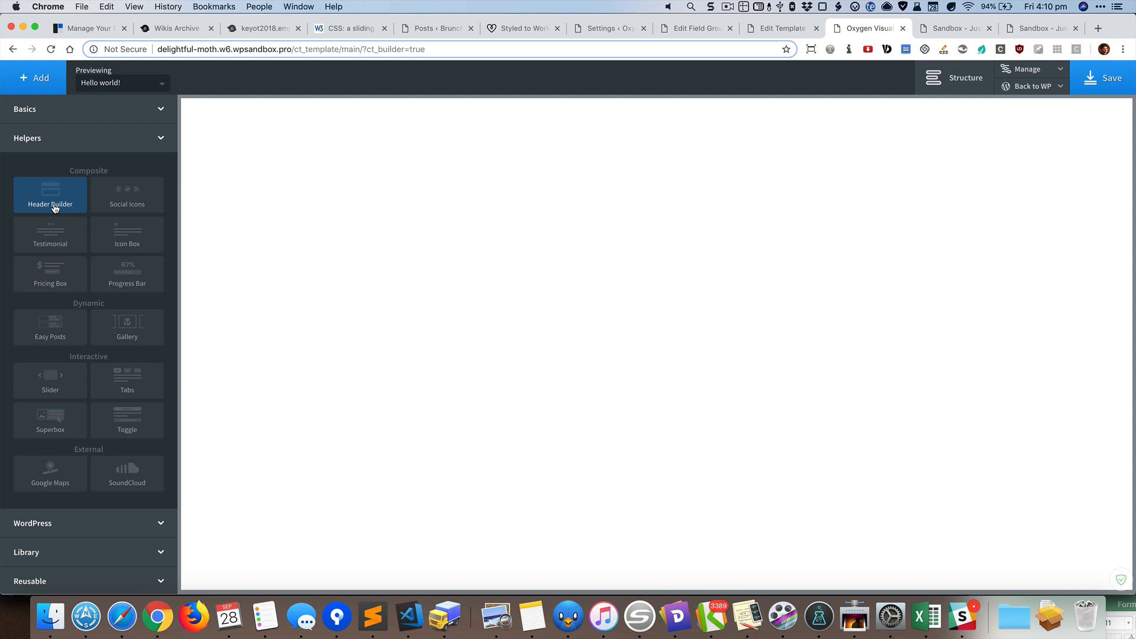
left_click(81, 552)
left_click(108, 242)
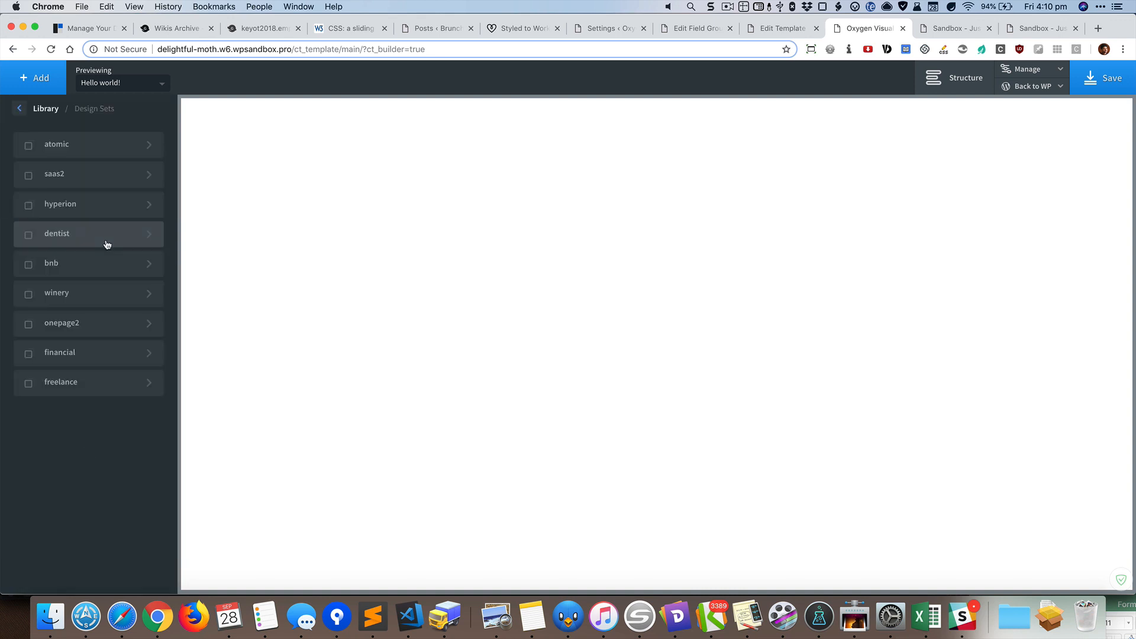
left_click(114, 157)
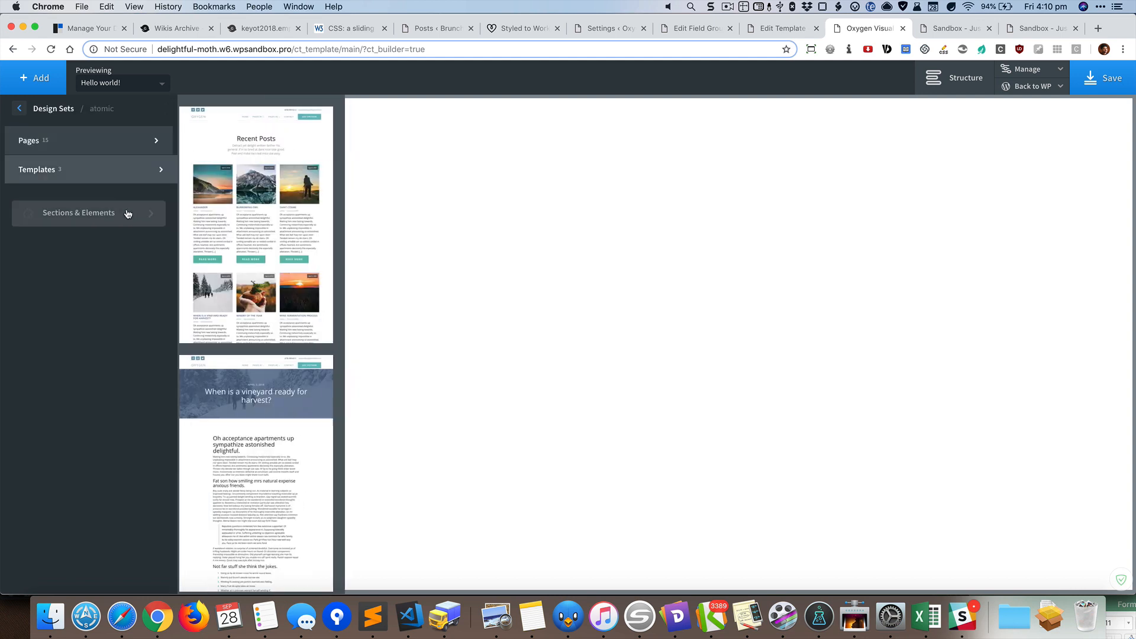
left_click(123, 211)
mouse_move(129, 290)
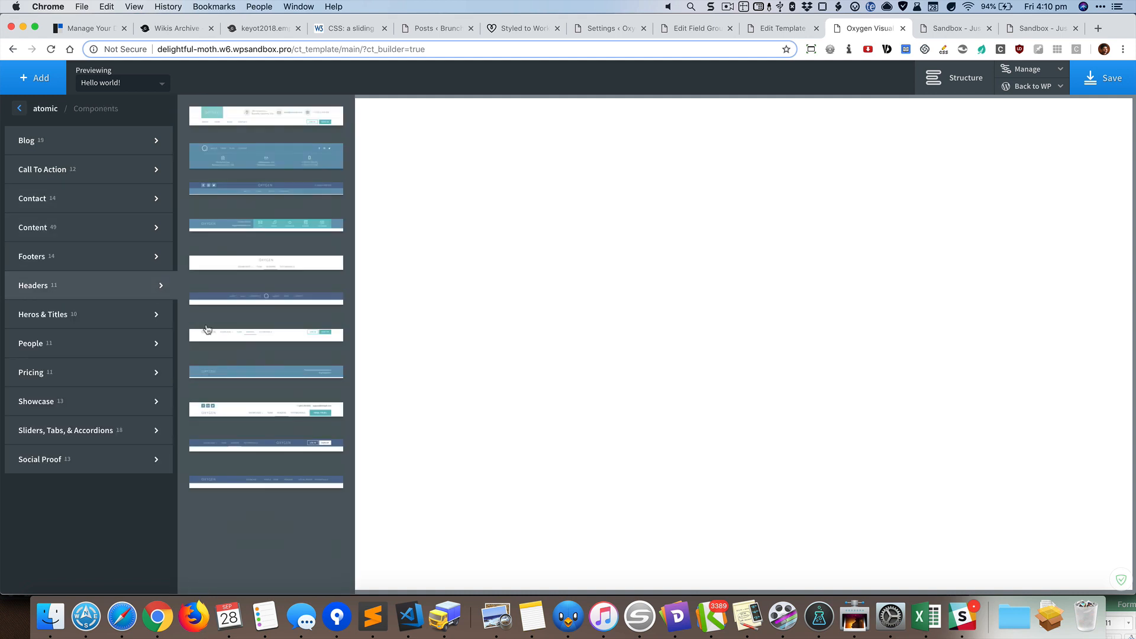
left_click(292, 300)
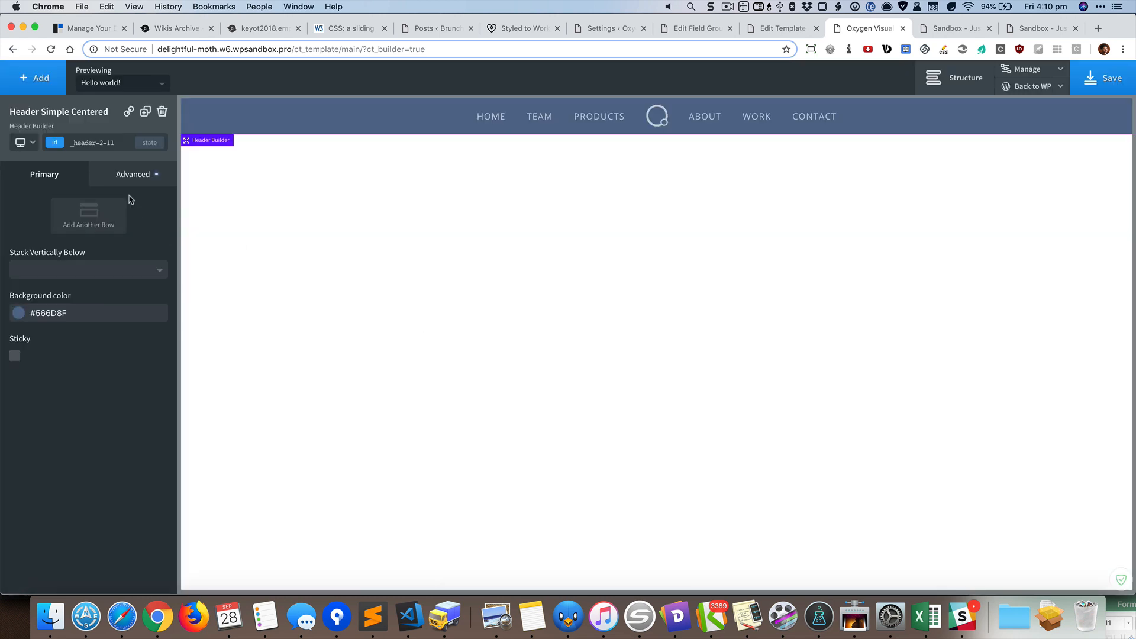
- Add an Inner Content element below the header
left_click(46, 83)
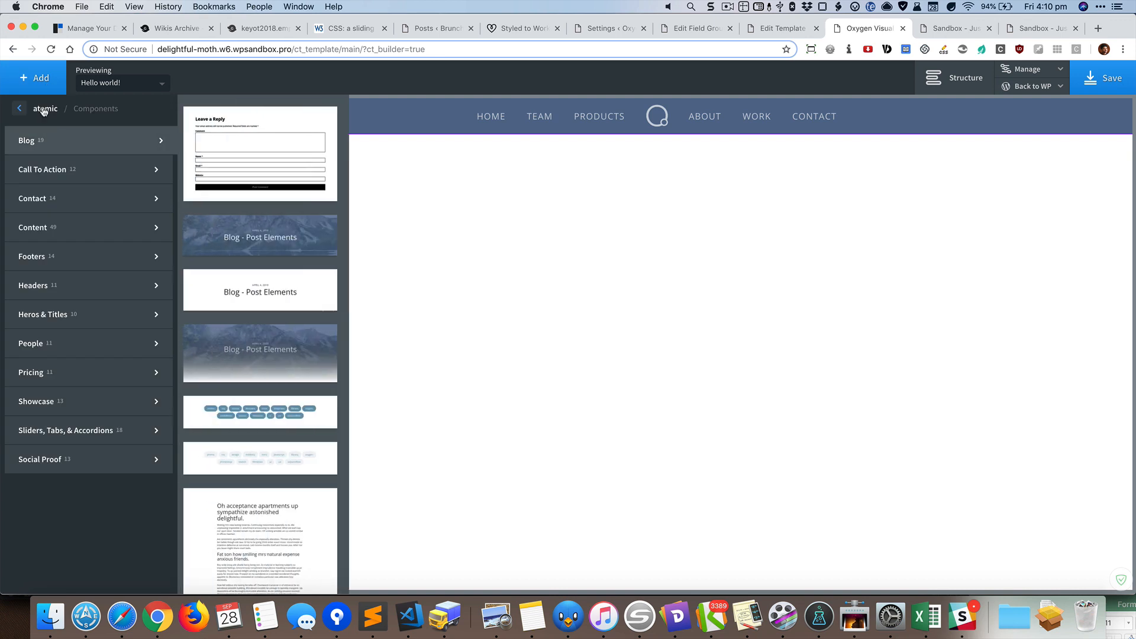
left_click(45, 109)
left_click(44, 110)
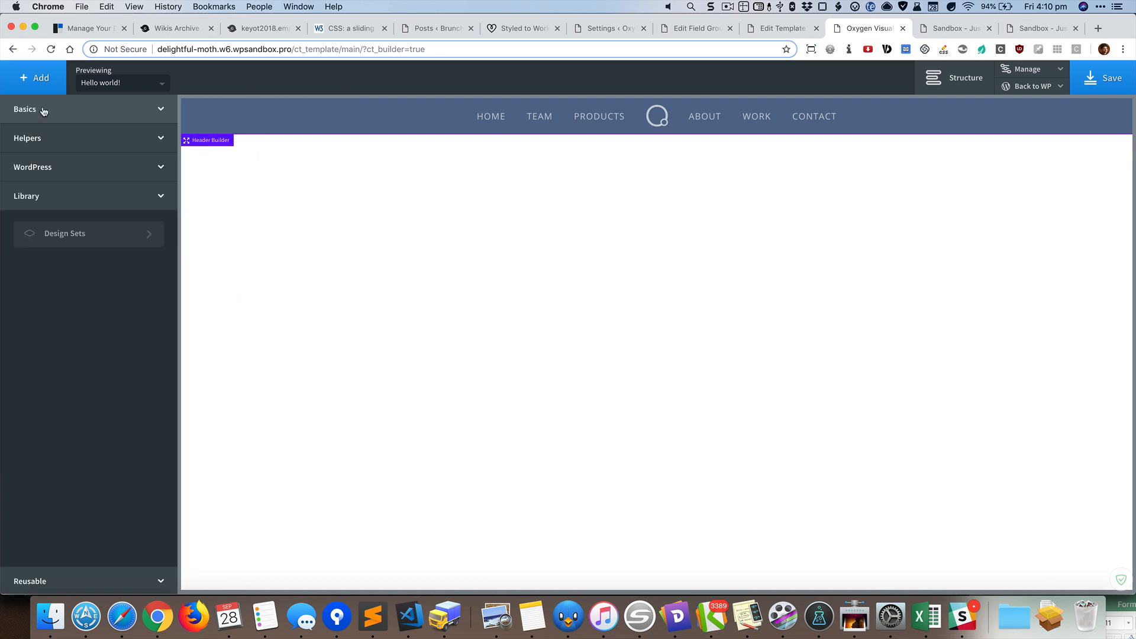
left_click(44, 110)
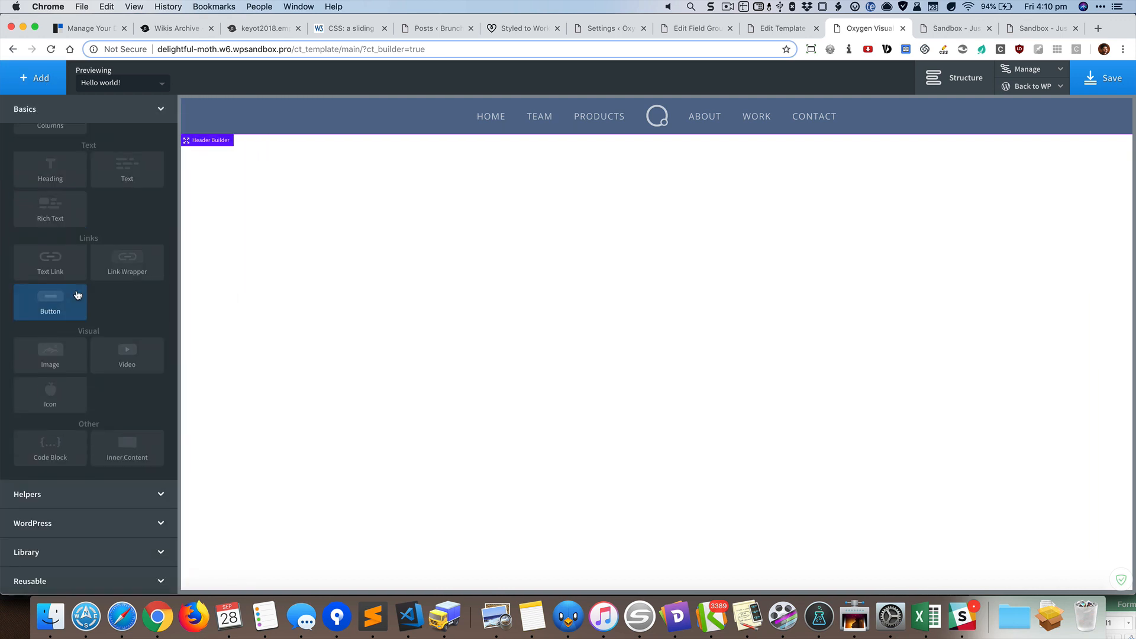
left_click(144, 461)
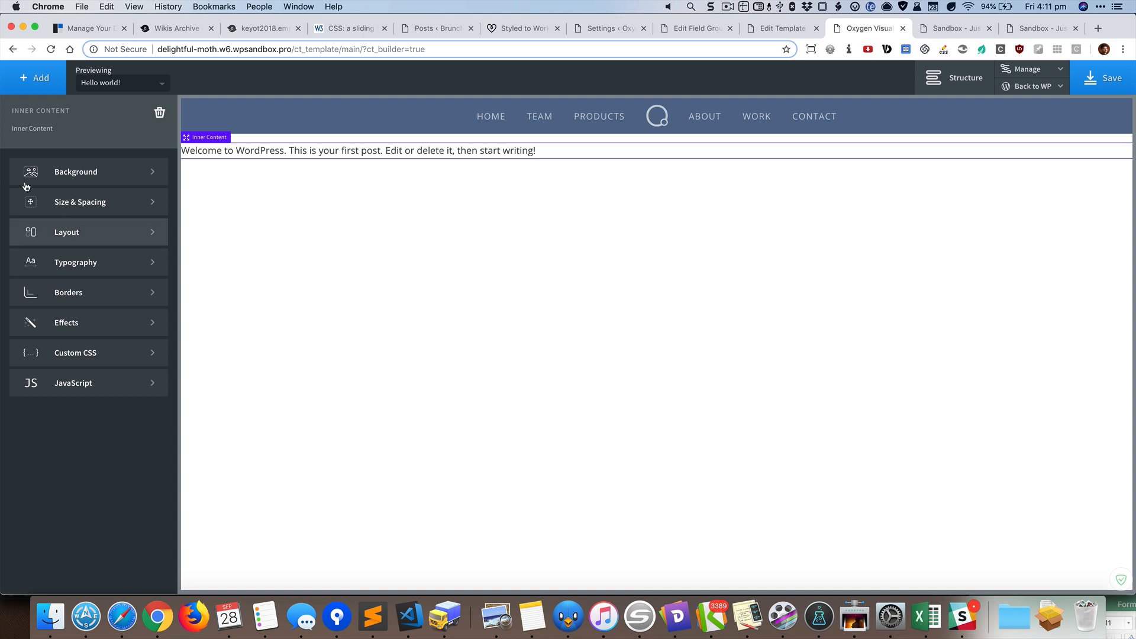
- Add the slim blue footer with logo, menu links and social icons from the atomic design set below the inner content
left_click(42, 89)
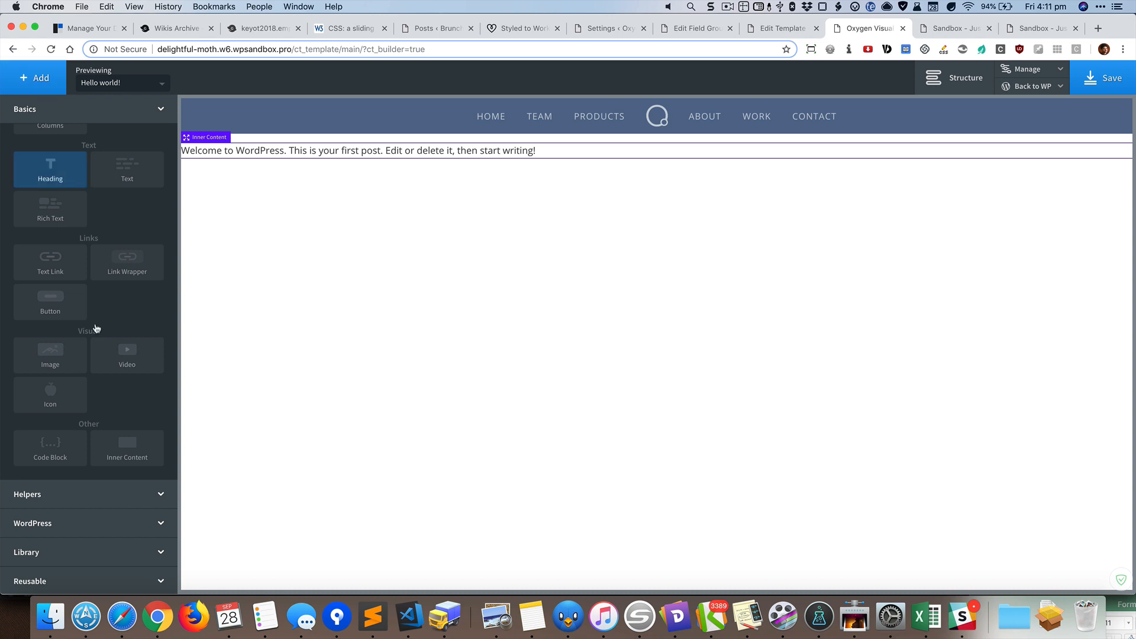
left_click(80, 552)
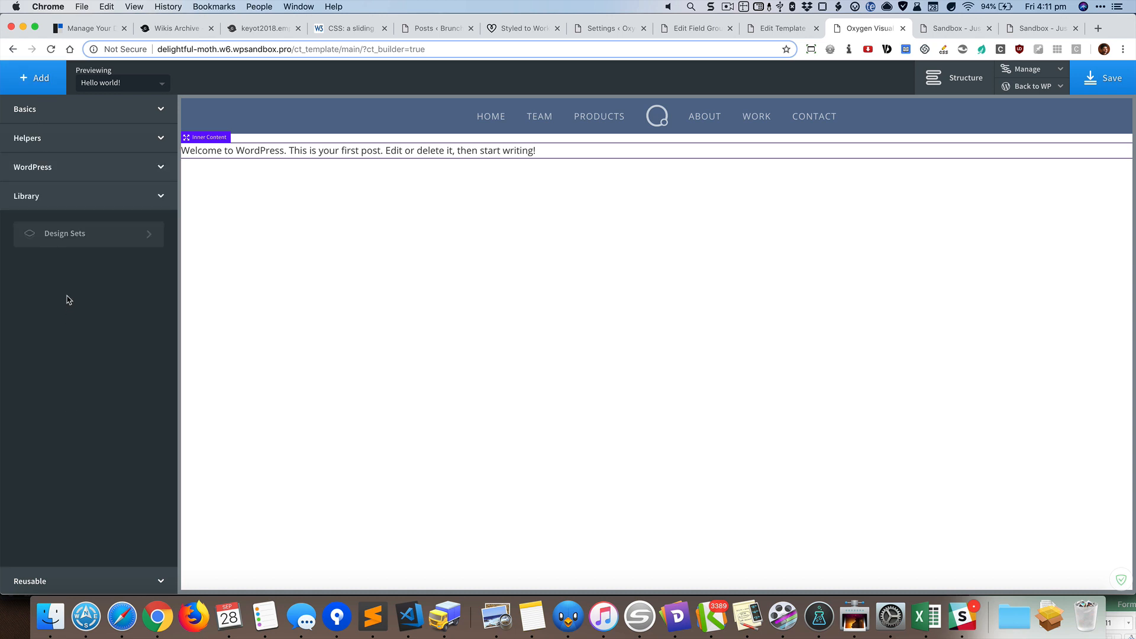
left_click(95, 239)
left_click(106, 147)
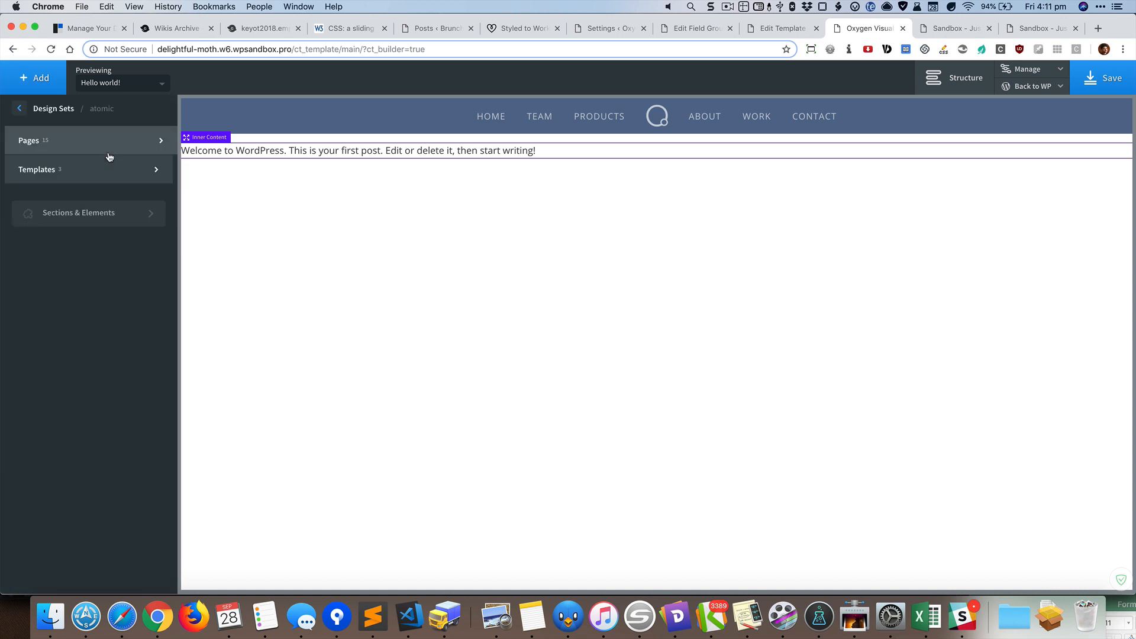
left_click(100, 217)
mouse_move(103, 267)
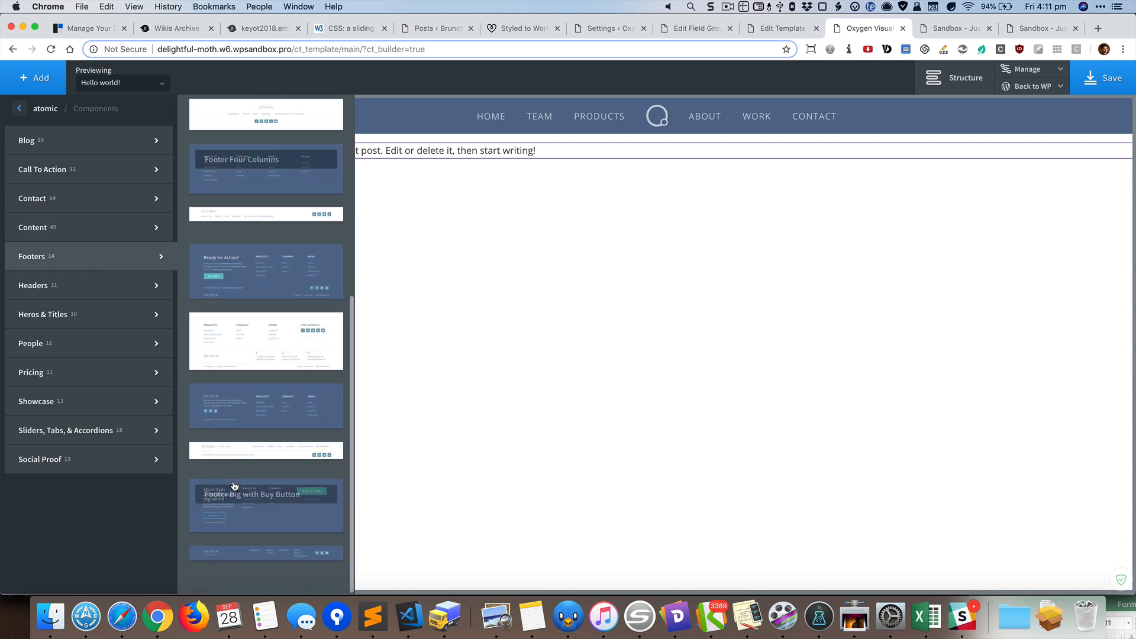
left_click(235, 553)
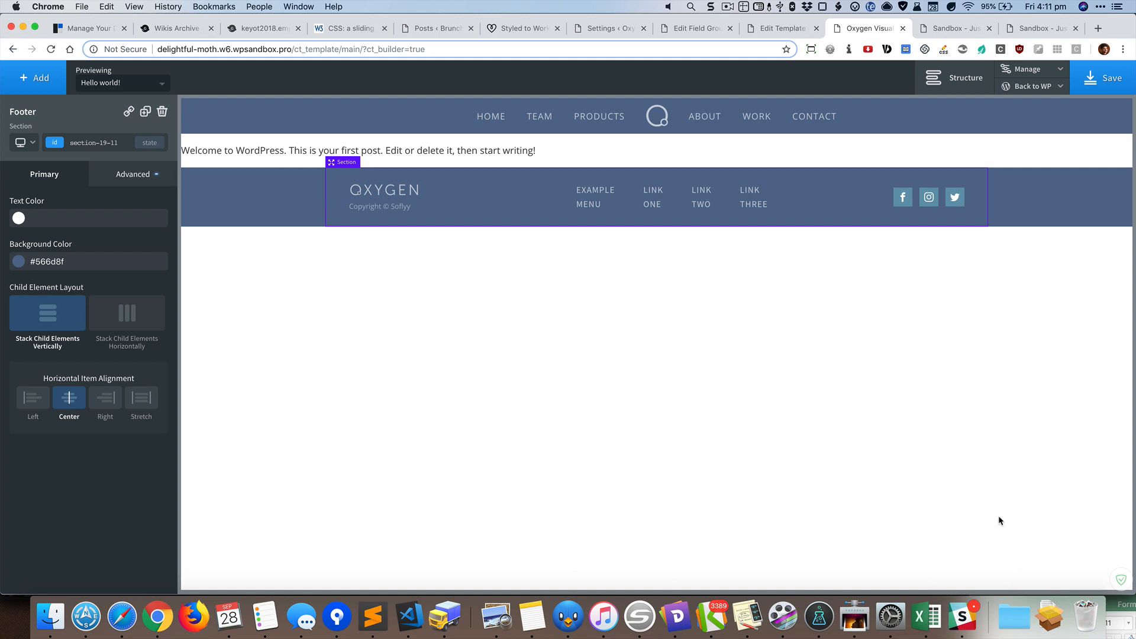
- Open the tutorial "How to push footer to the bottom in Oxygen" from the WPDevDesign tutorials list in a new browser tab
key("super+grave")
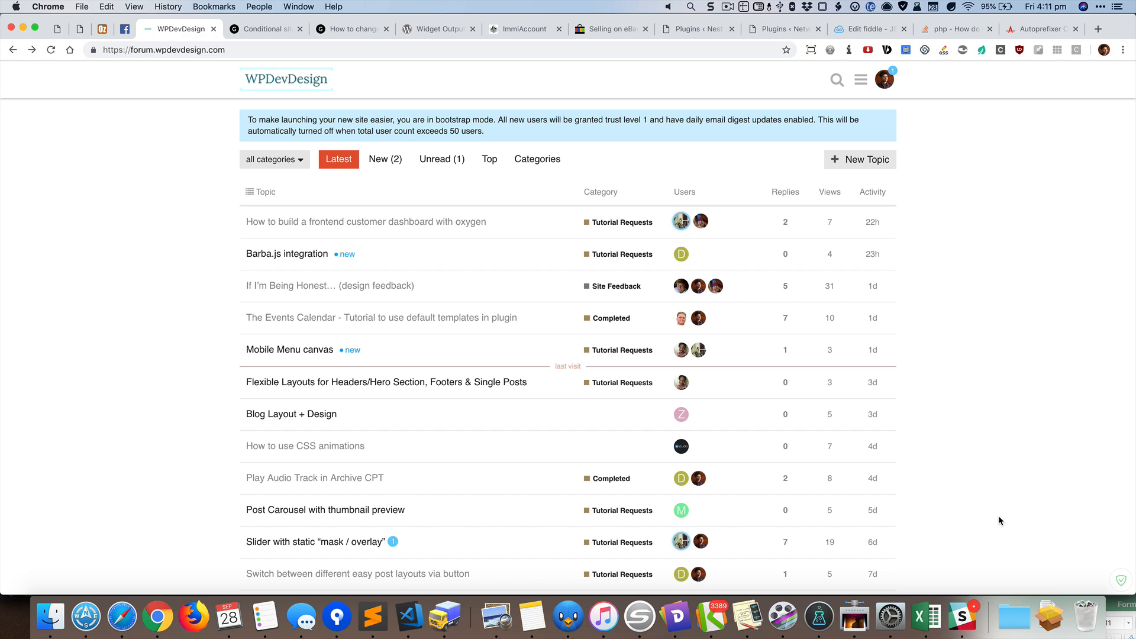
key("super+2")
right_click(680, 433)
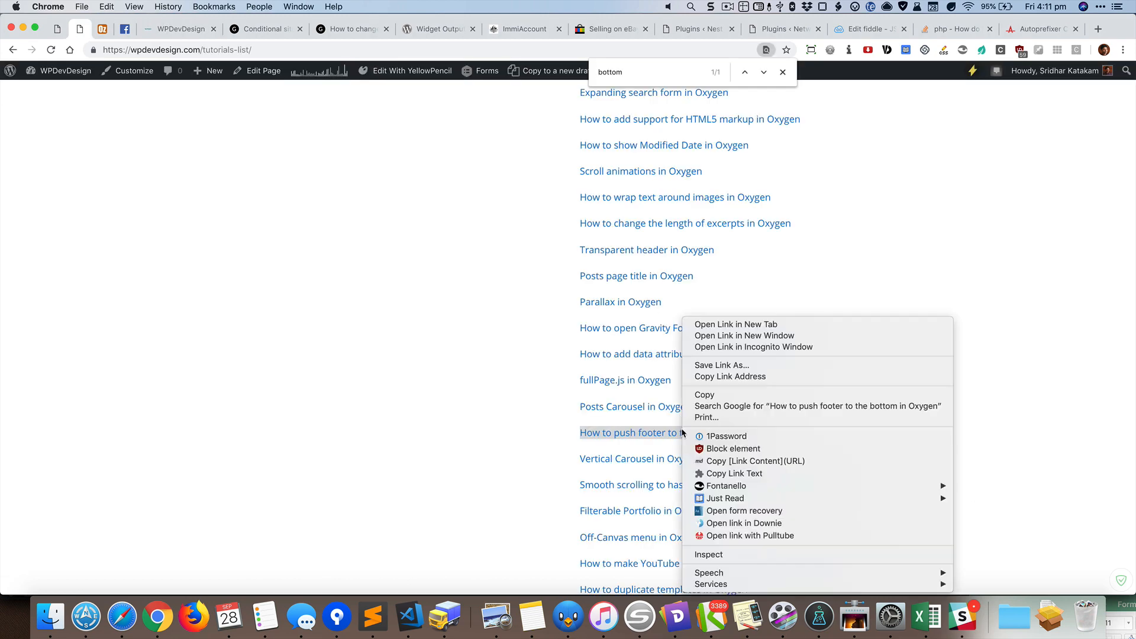
left_click(736, 325)
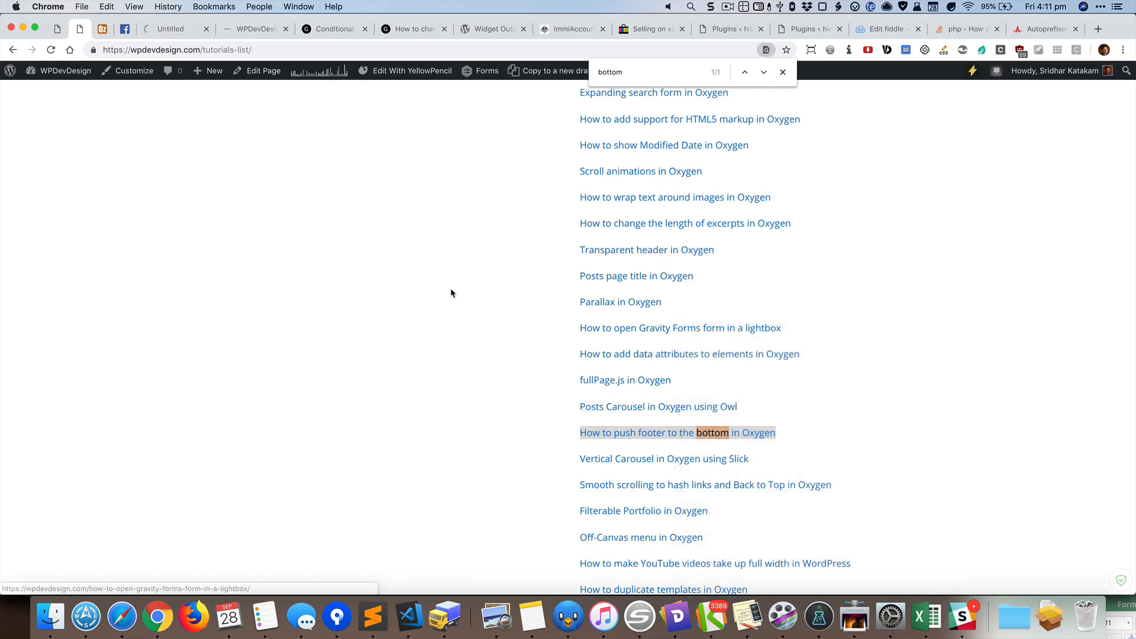
left_click(160, 29)
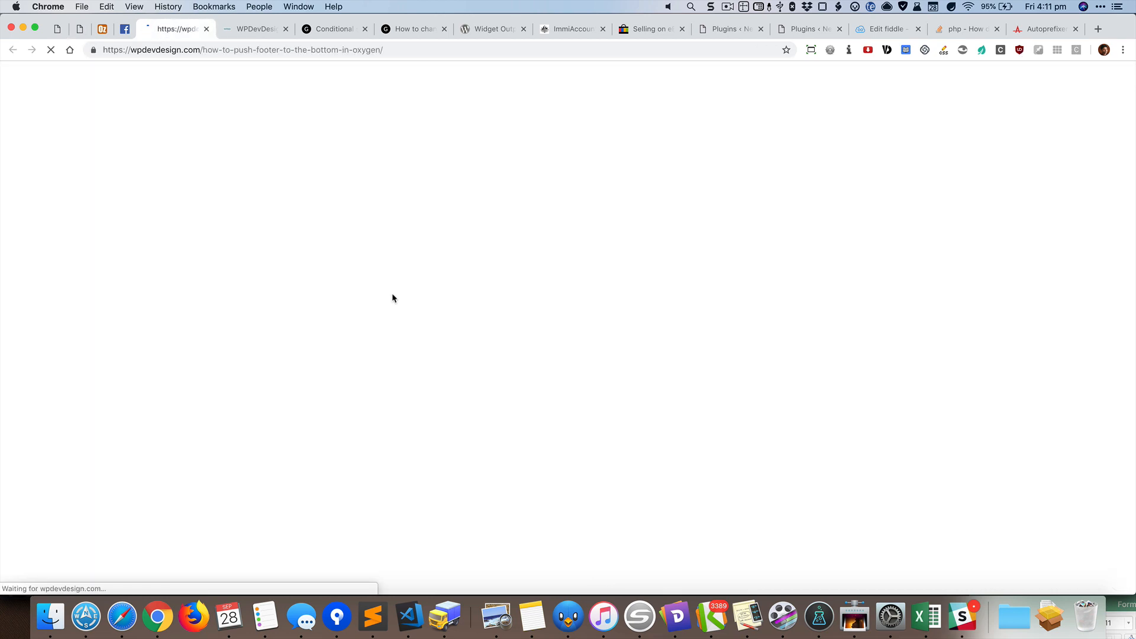
- Copy the Step 2 CSS code from the footer tutorial and return to the Oxygen builder window
scroll(507, 339, "down", 12)
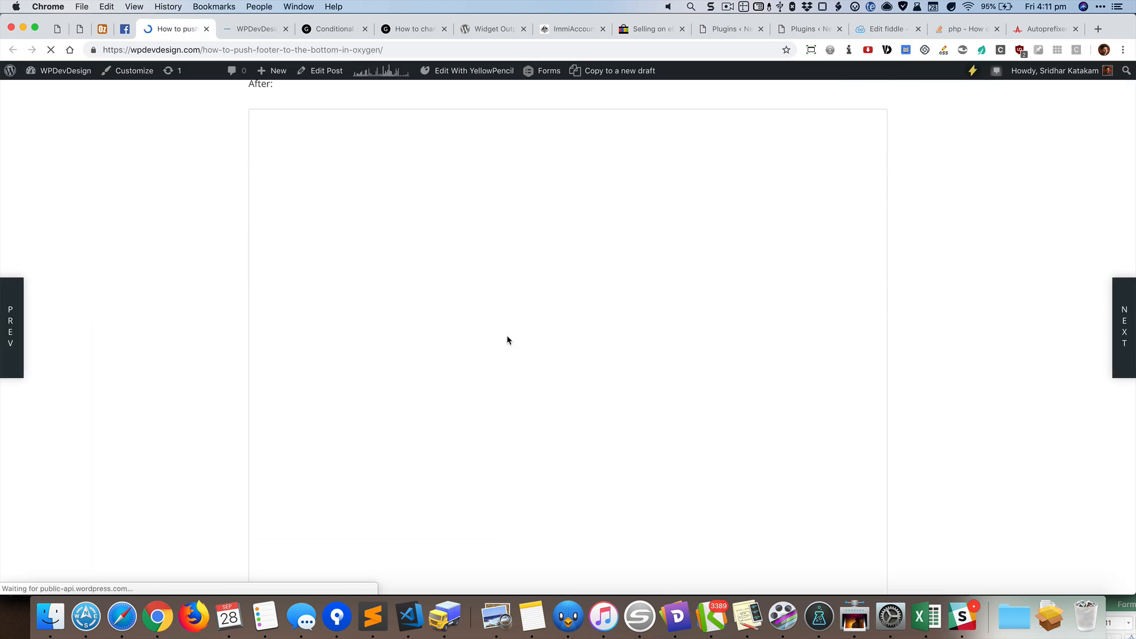
scroll(508, 337, "down", 5)
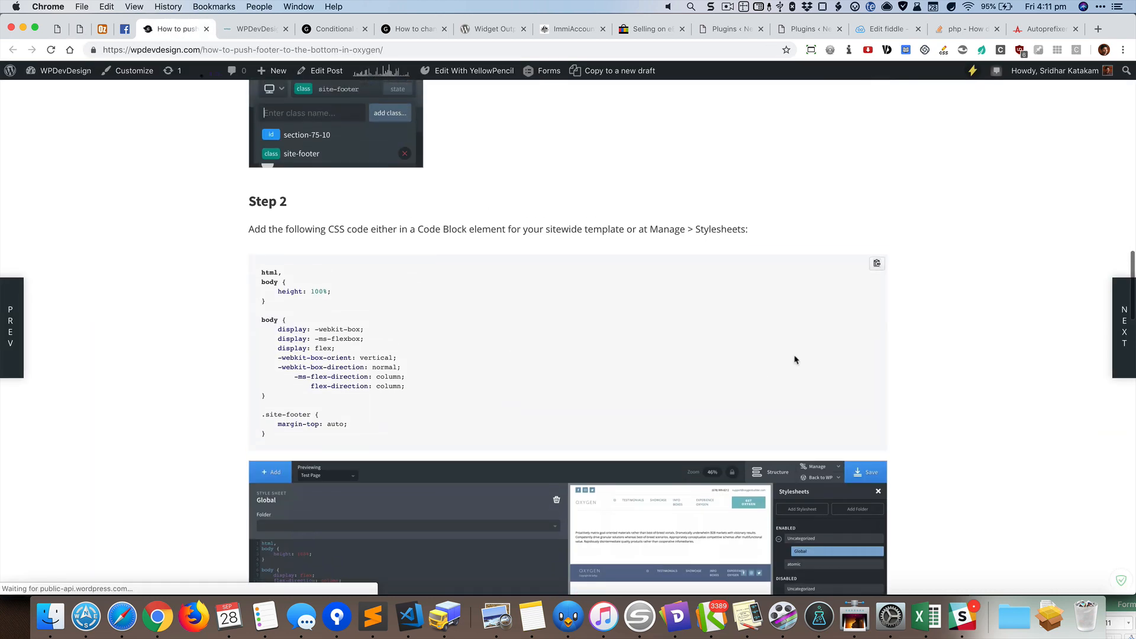
left_click(877, 266)
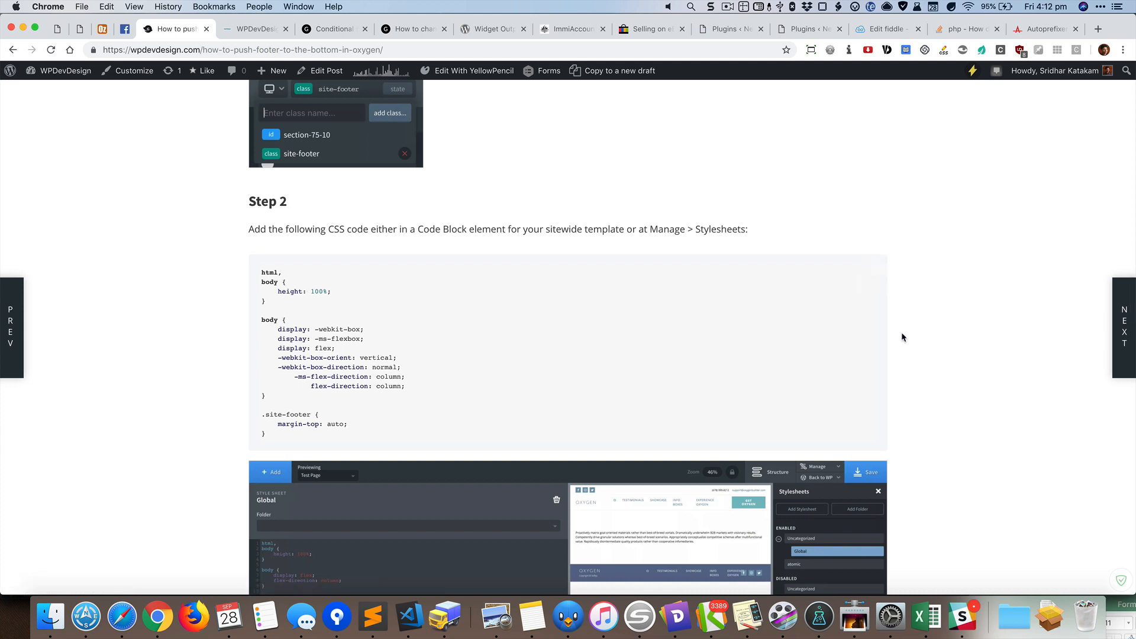
key("super+grave")
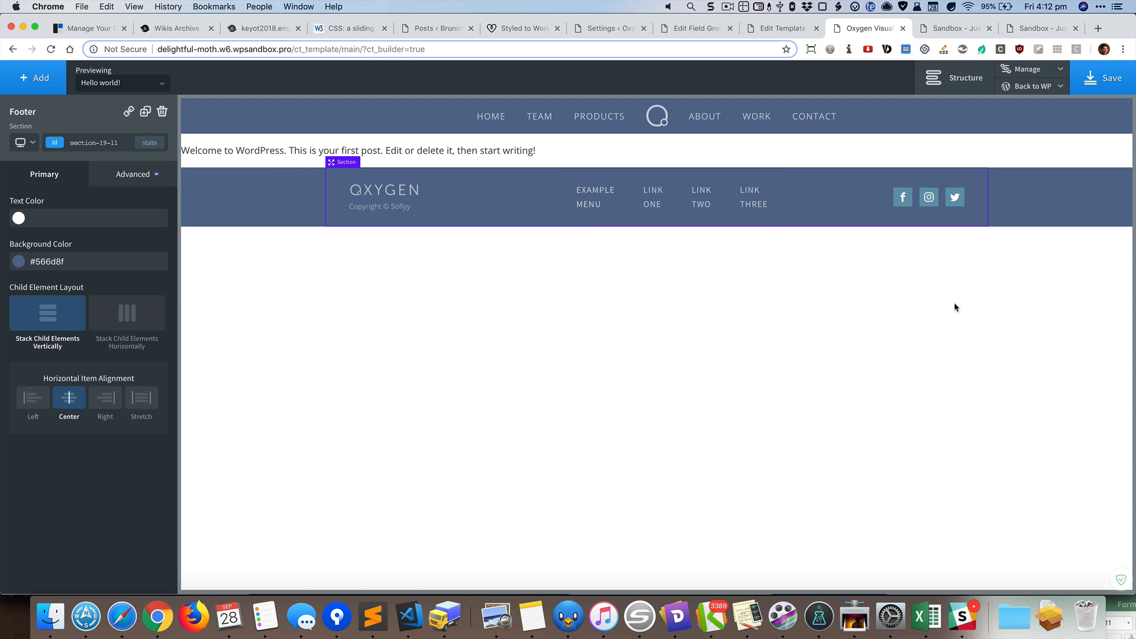
- Create a stylesheet folder in the Oxygen stylesheets manager, named with the author's first name
mouse_move(1027, 70)
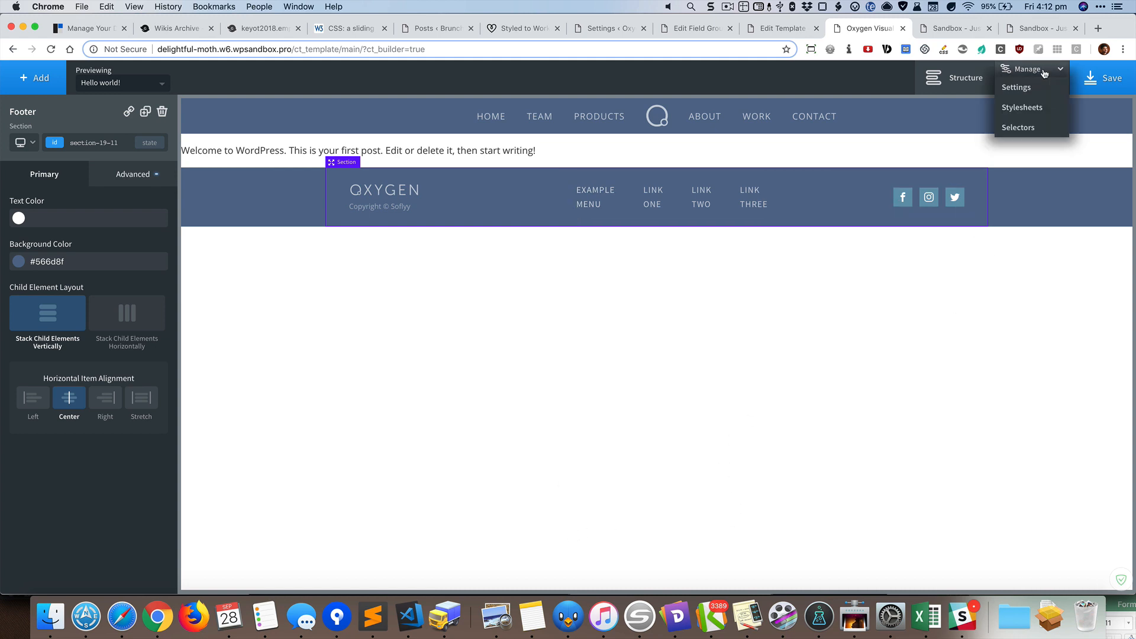
left_click(1042, 109)
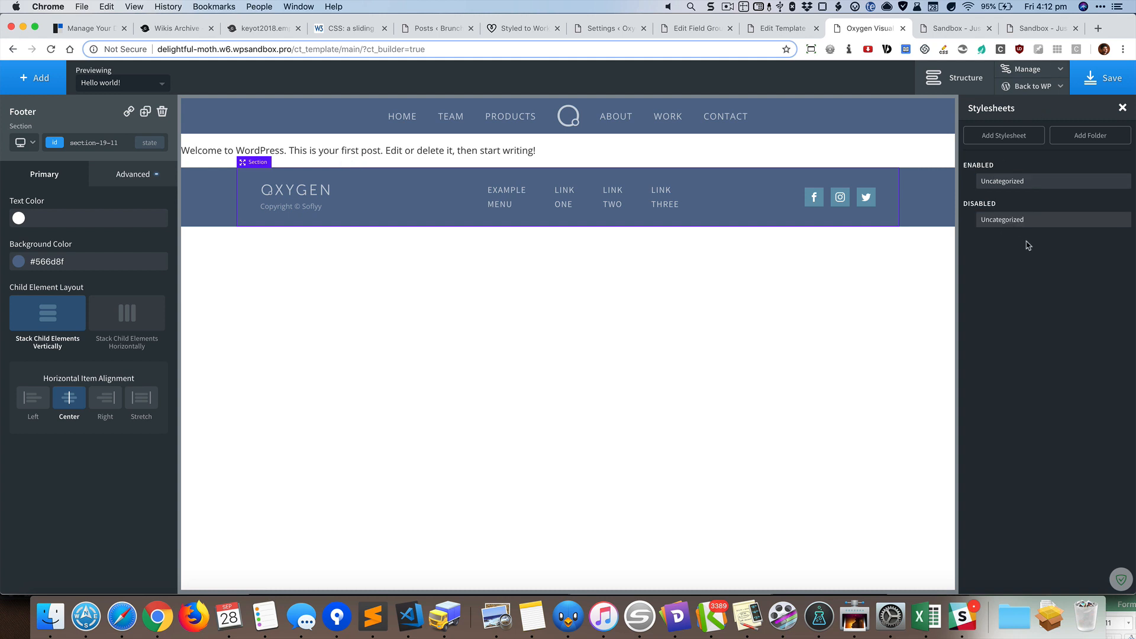
left_click(1088, 142)
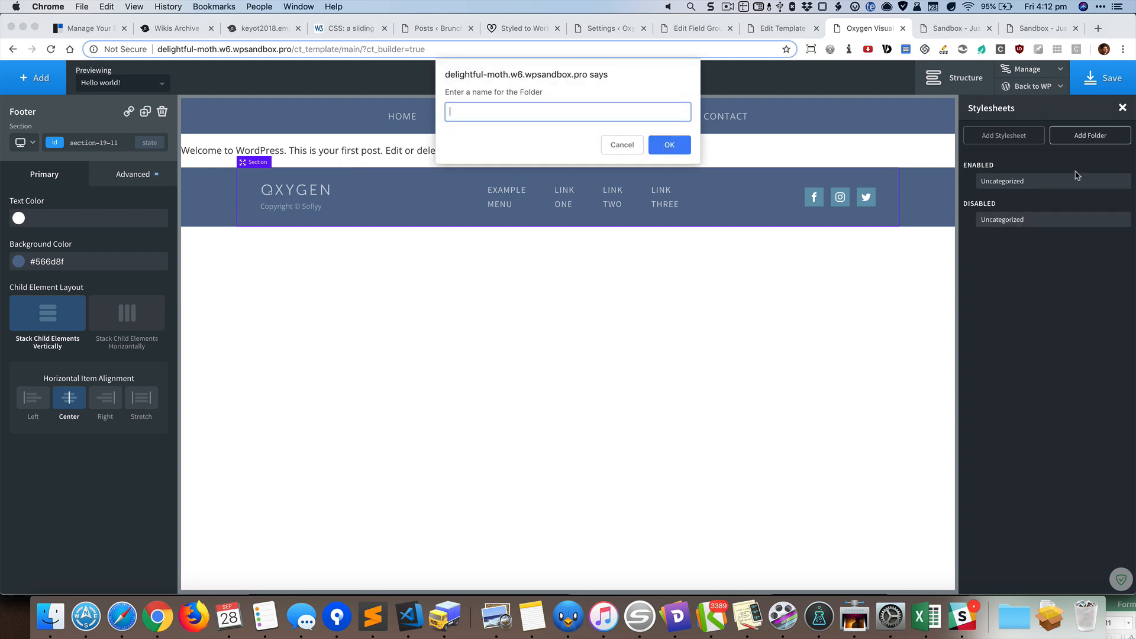
type("sridhar")
left_click(668, 148)
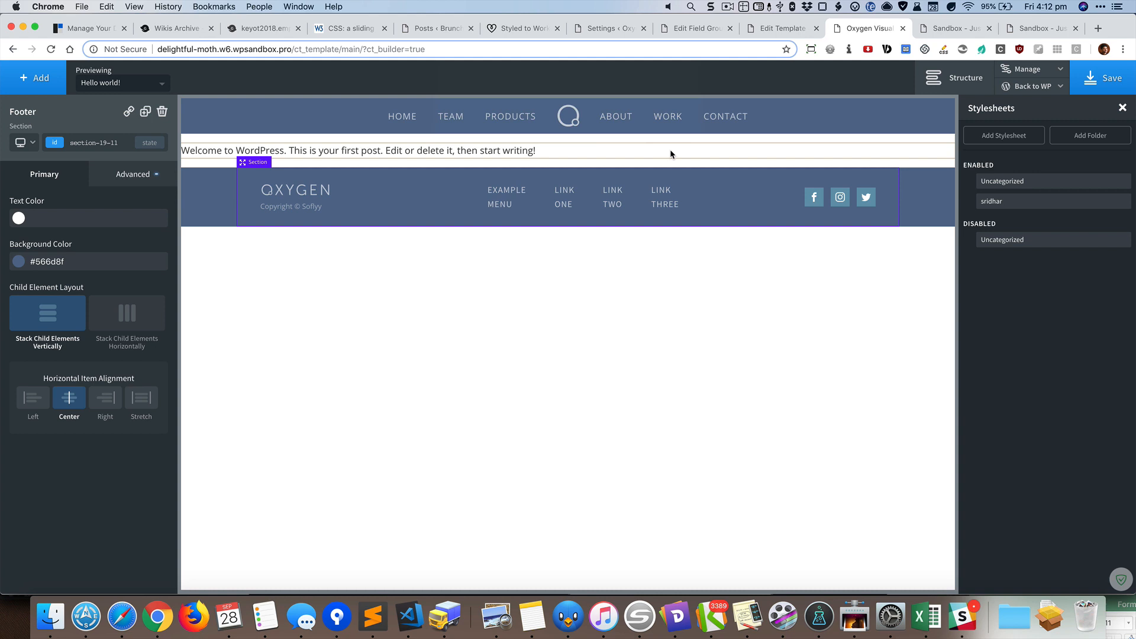
- Add a stylesheet named main inside the newly created stylesheet folder
left_click(1010, 202)
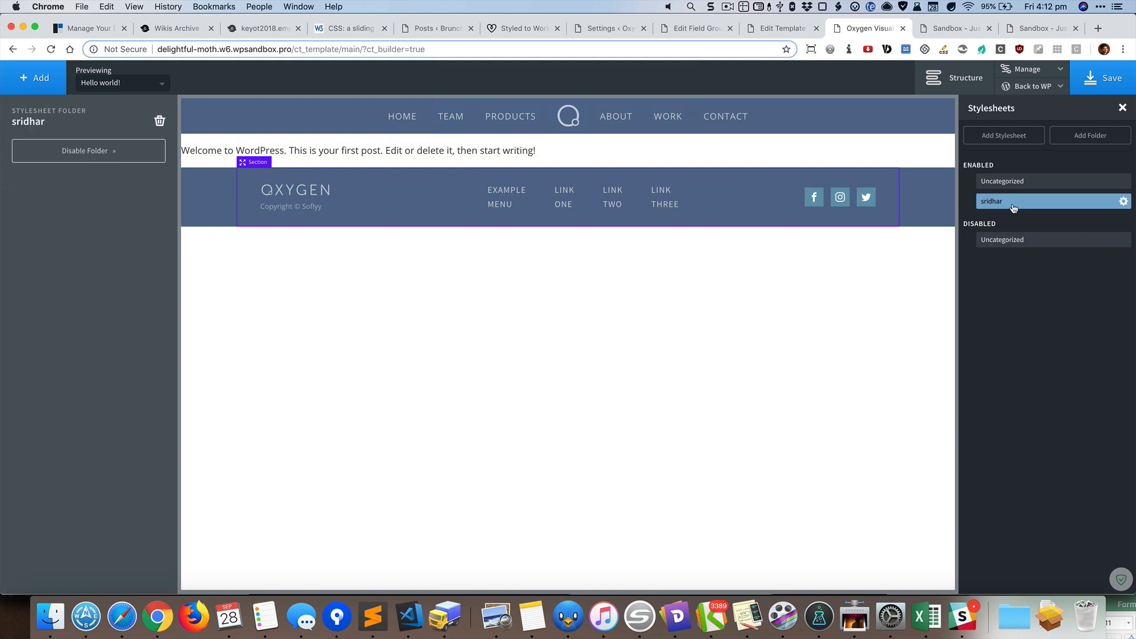
left_click(1034, 142)
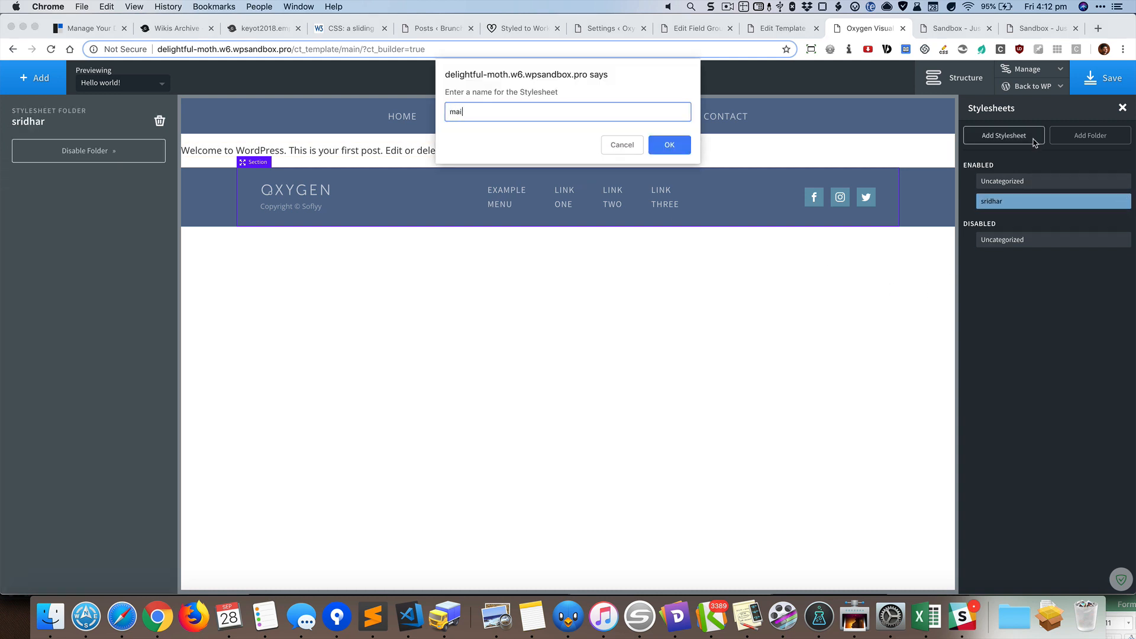
left_click(671, 147)
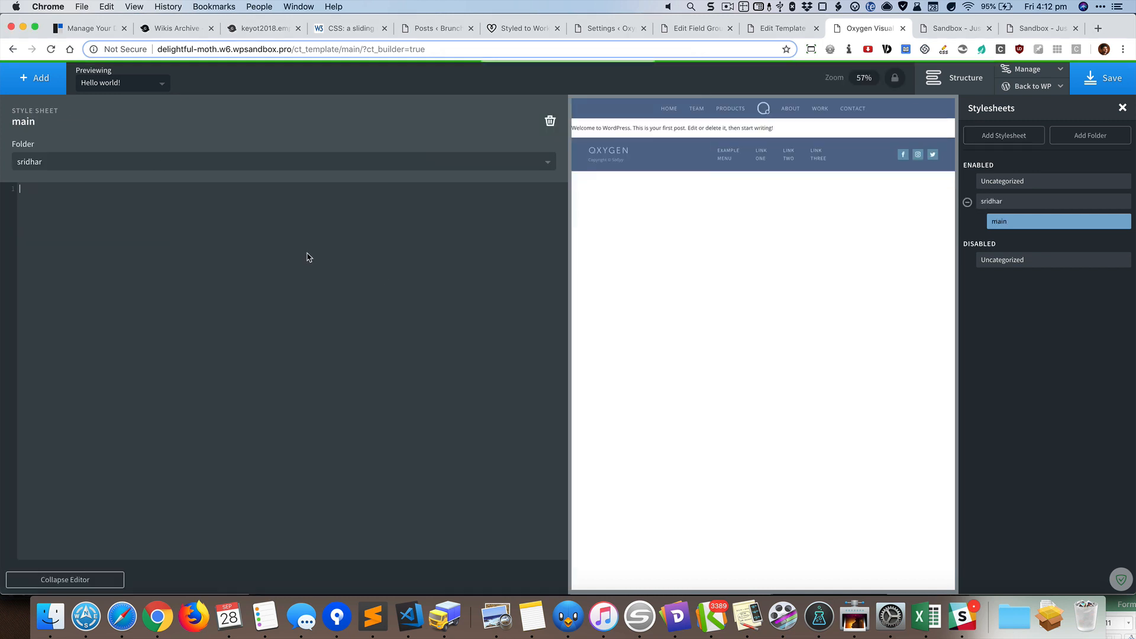
- Paste the copied footer CSS into the main stylesheet and save the Main template
left_click(307, 253)
key("ctrl+v")
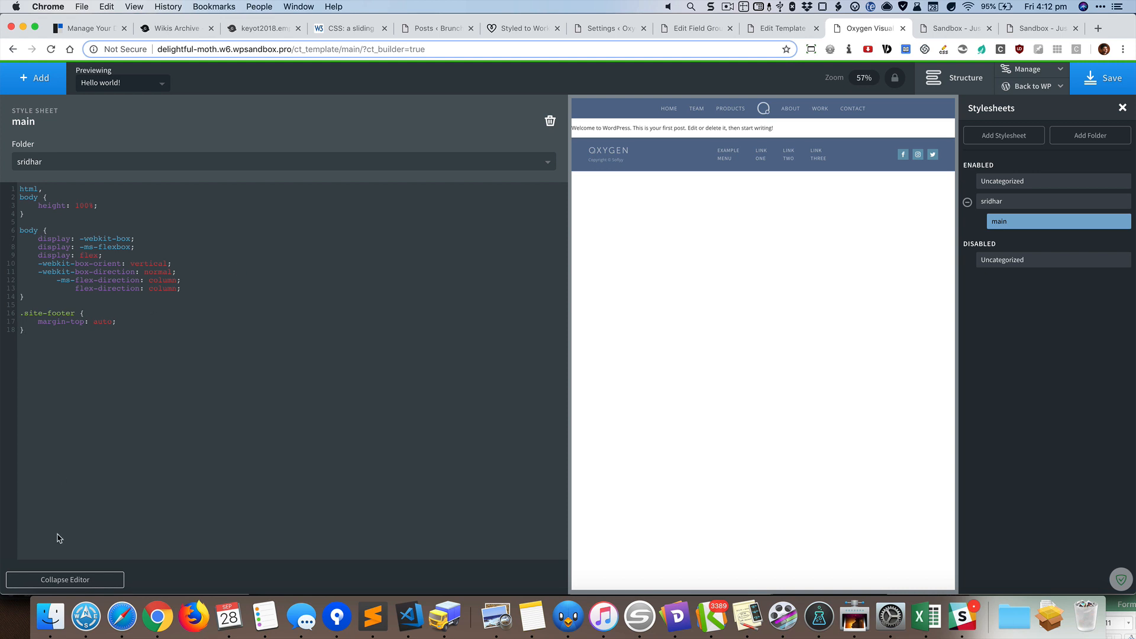
left_click(81, 579)
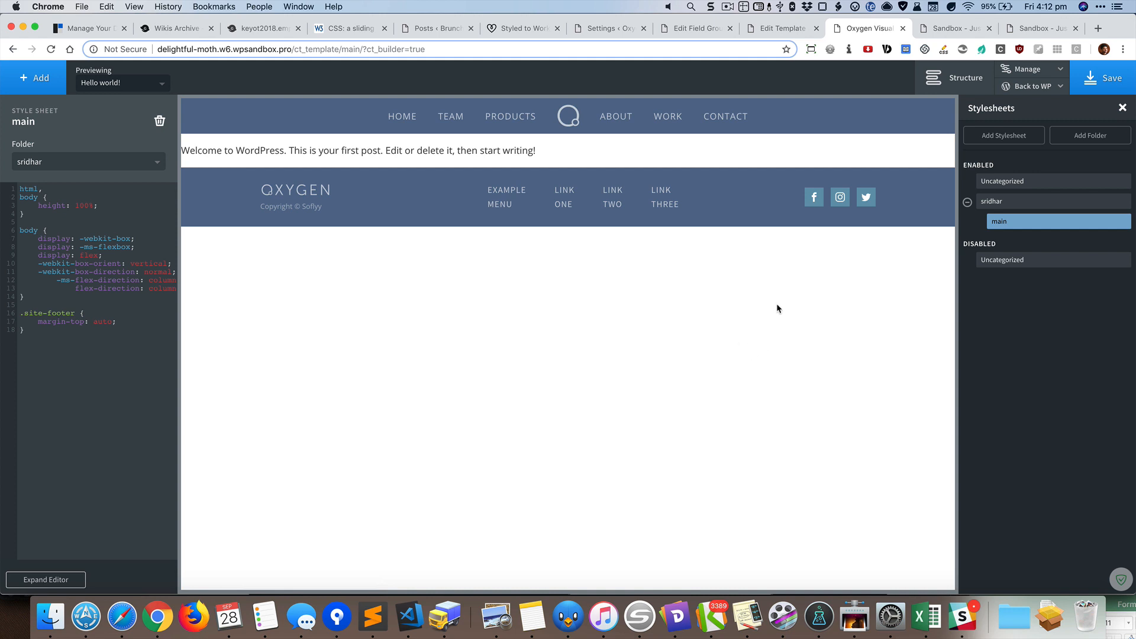
left_click(1105, 82)
- Return to the WordPress admin and publish a new Oxygen template titled "Posts page"
left_click(1039, 108)
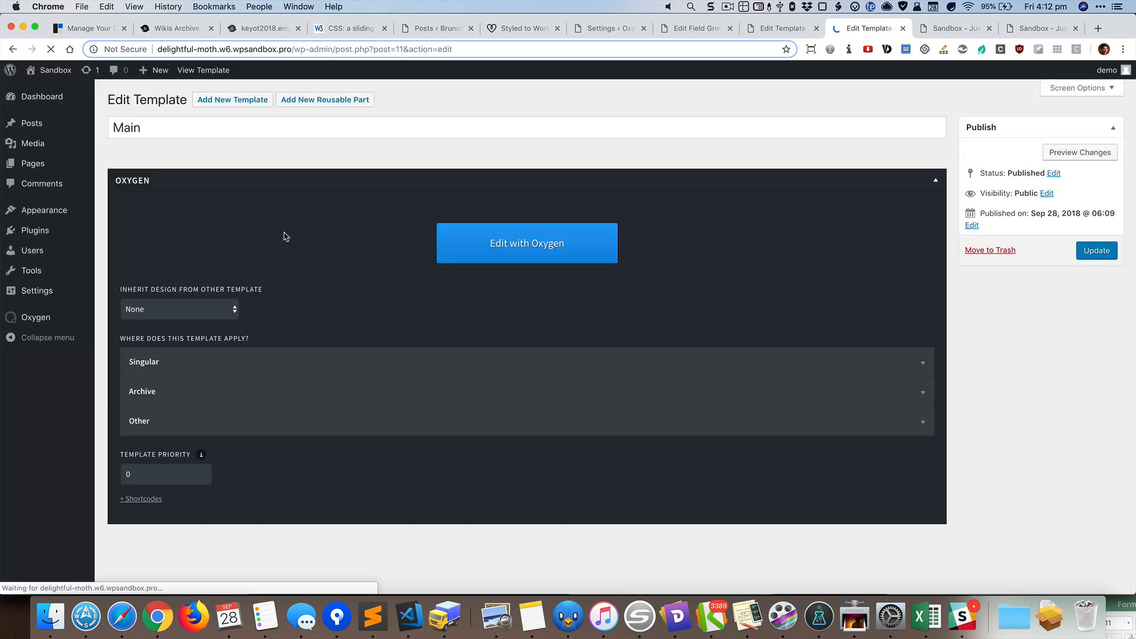
left_click(232, 99)
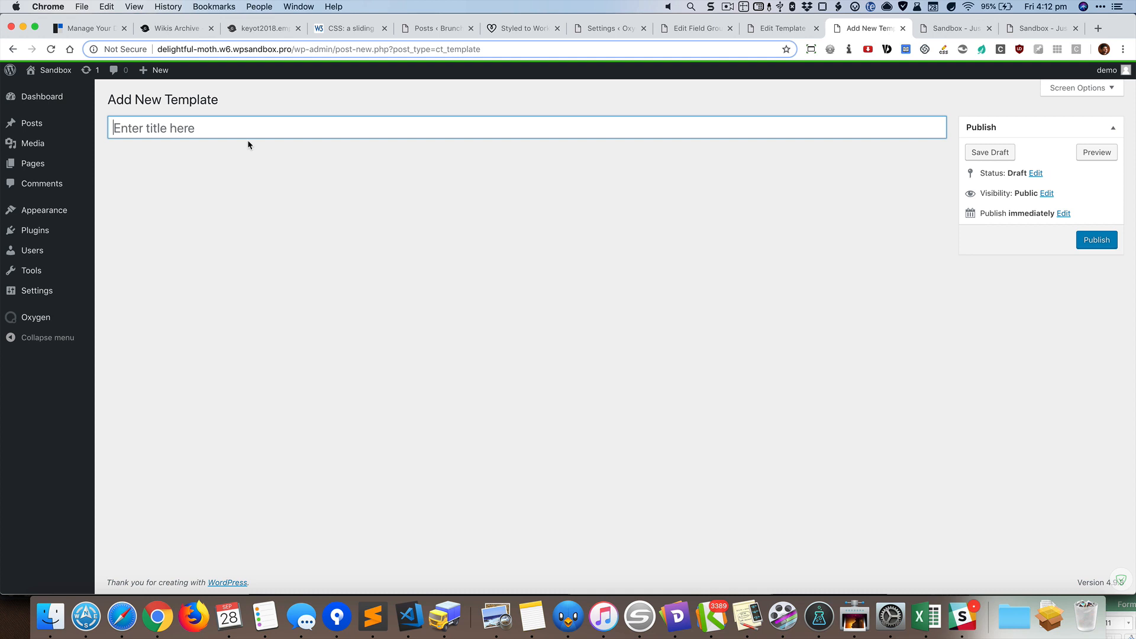
type("Posts page")
left_click(1096, 240)
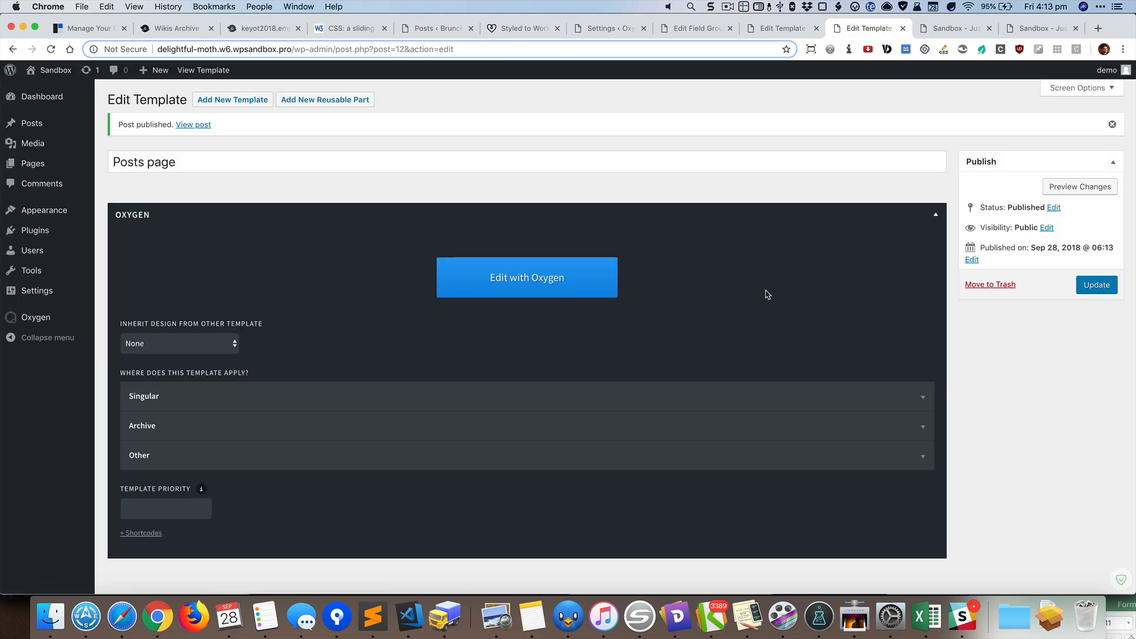
- Make the Posts page template inherit the Main design, apply it to Blog Posts Index and update it
left_click(183, 460)
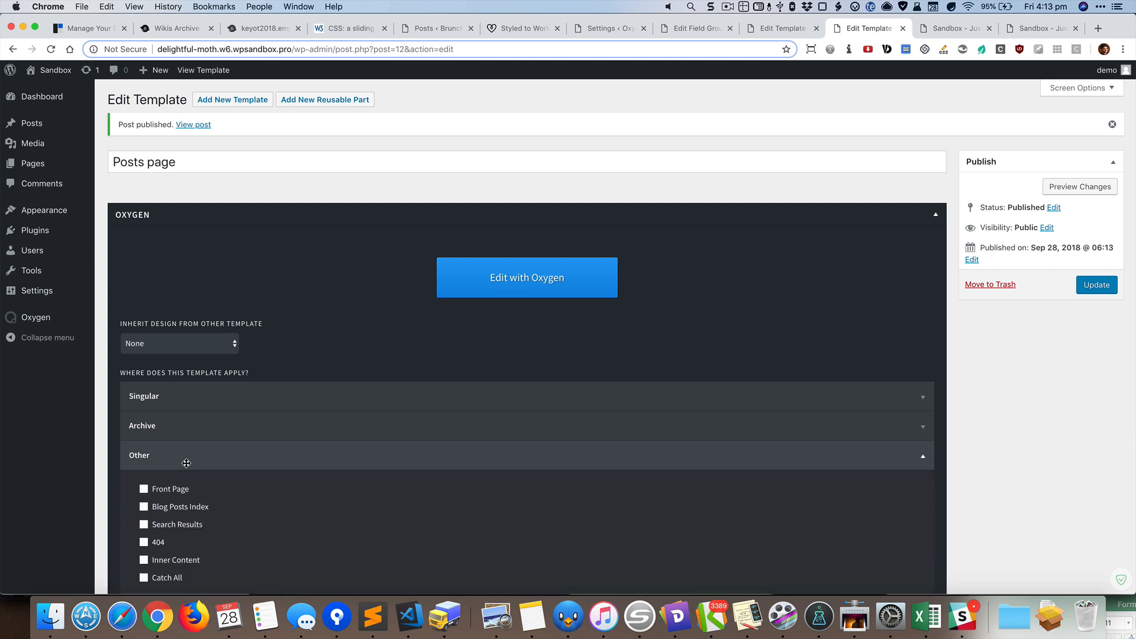
left_click(221, 351)
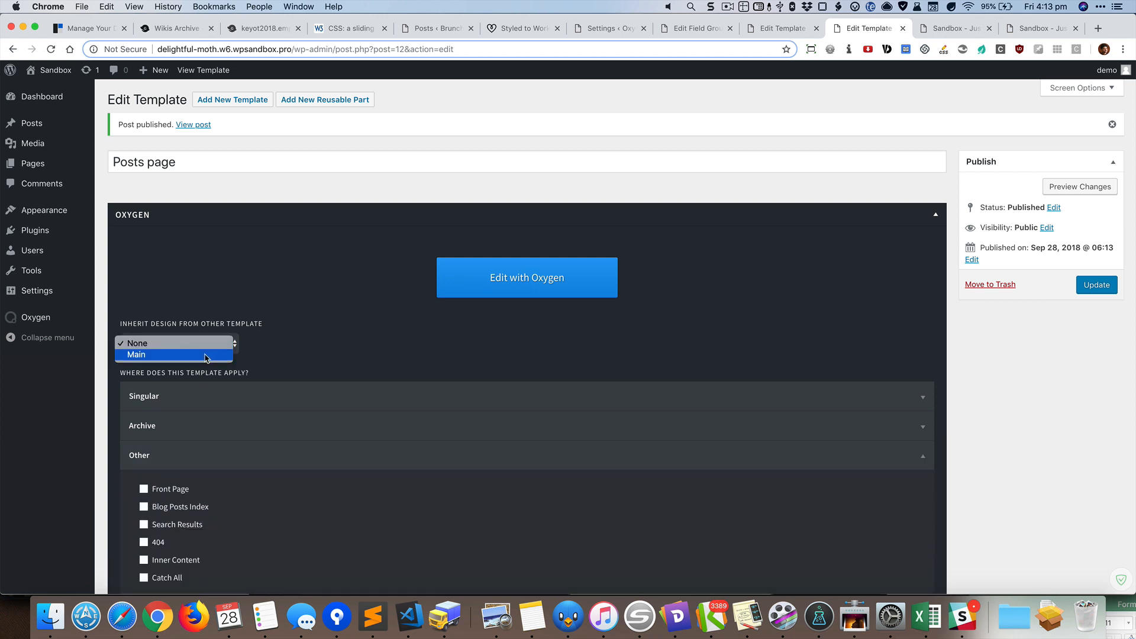
left_click(212, 355)
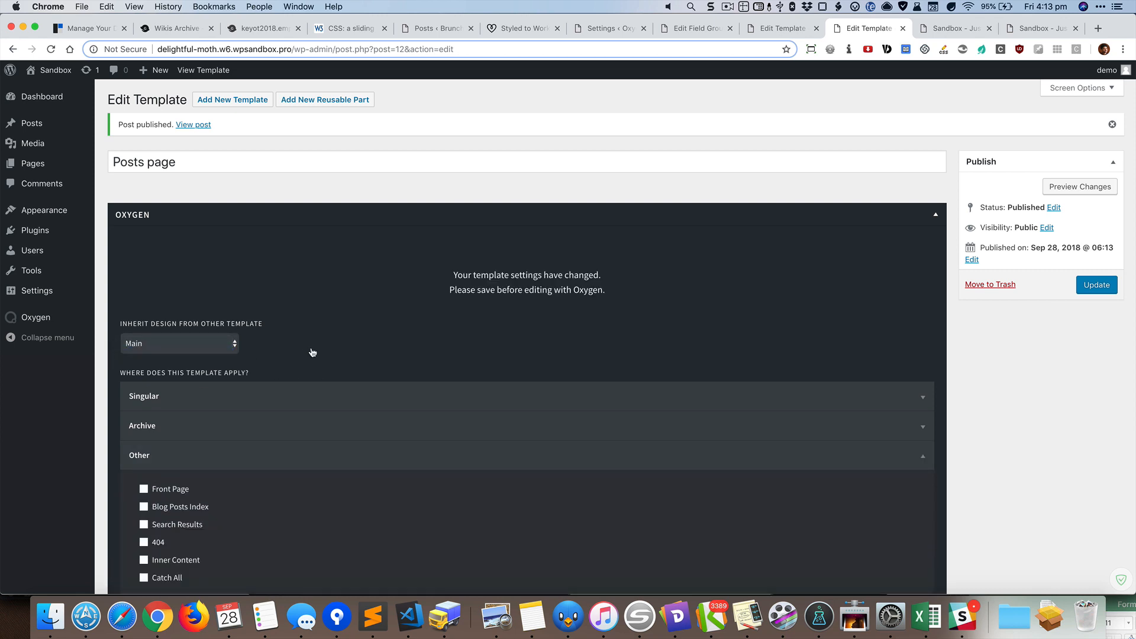
scroll(325, 343, "down", 3)
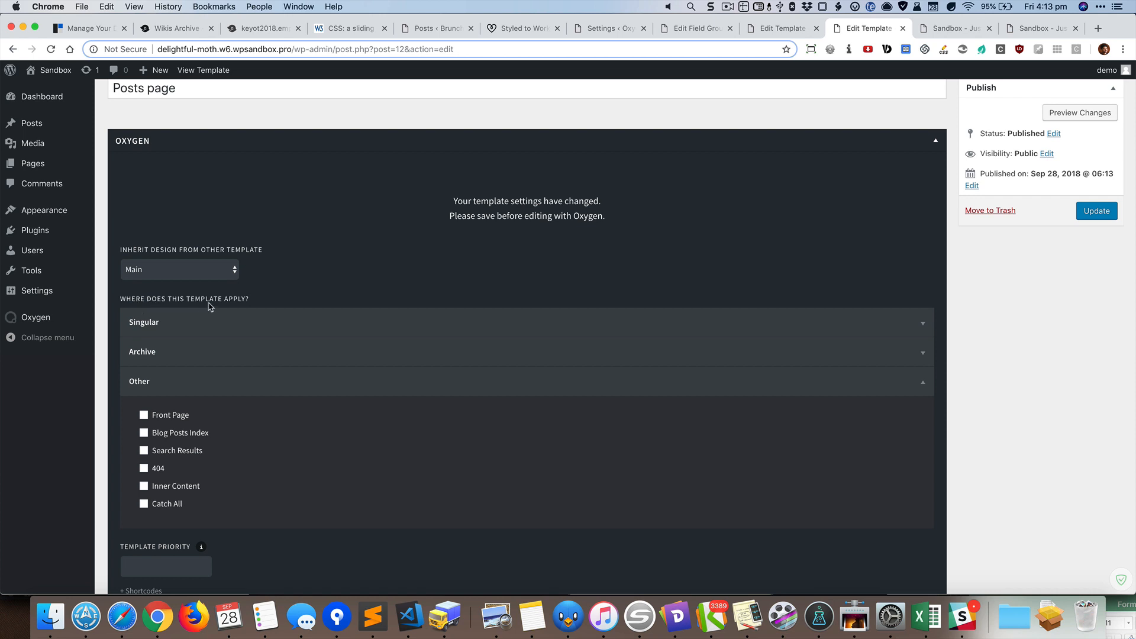
left_click(175, 437)
left_click(1095, 211)
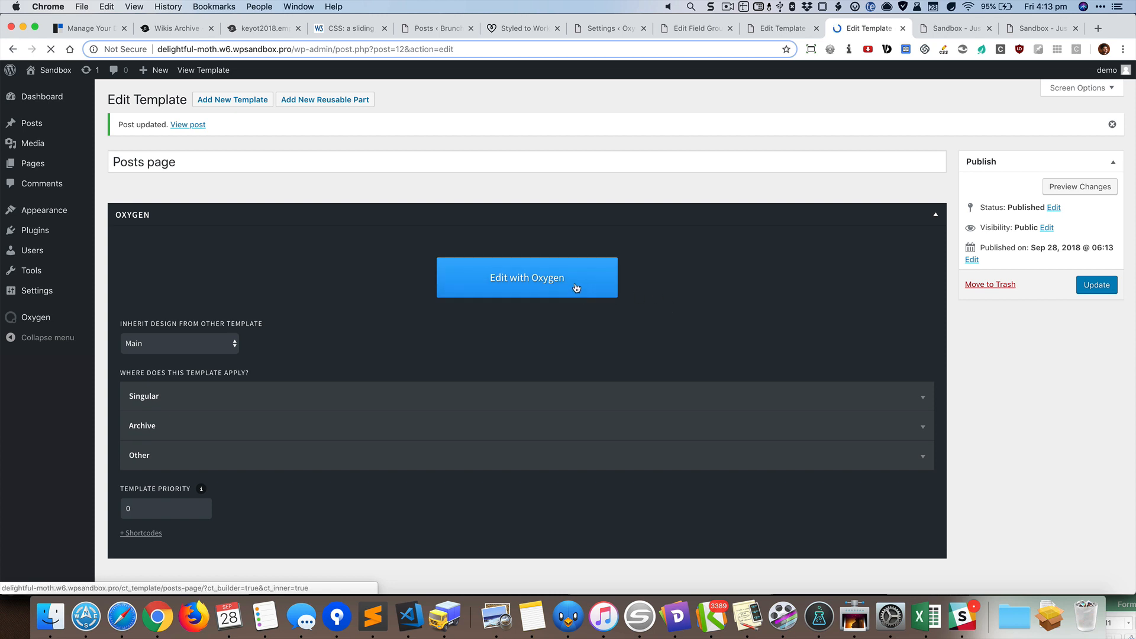
- Edit the Posts page template with Oxygen, add an Easy Posts element to the inner content area and save
left_click(576, 287)
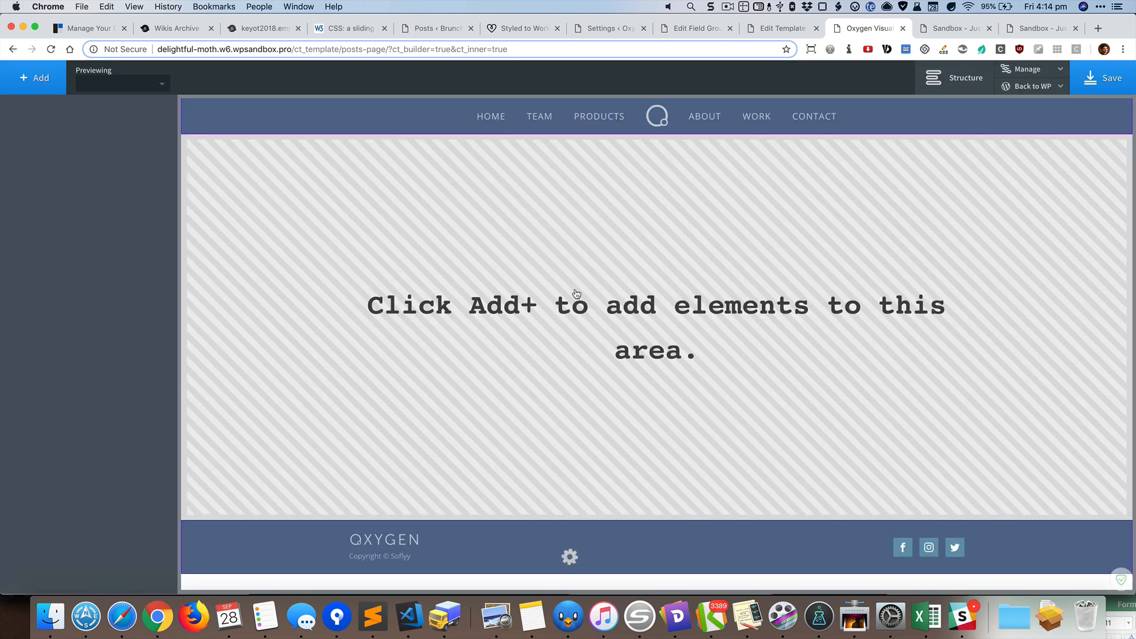
left_click(53, 89)
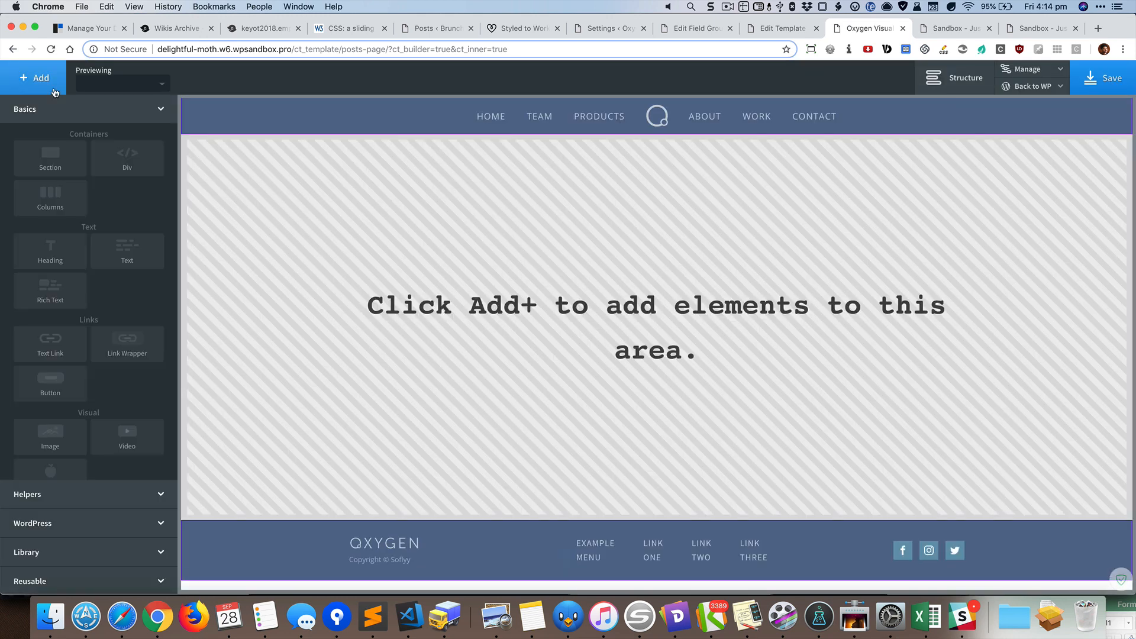
scroll(115, 292, "down", 3)
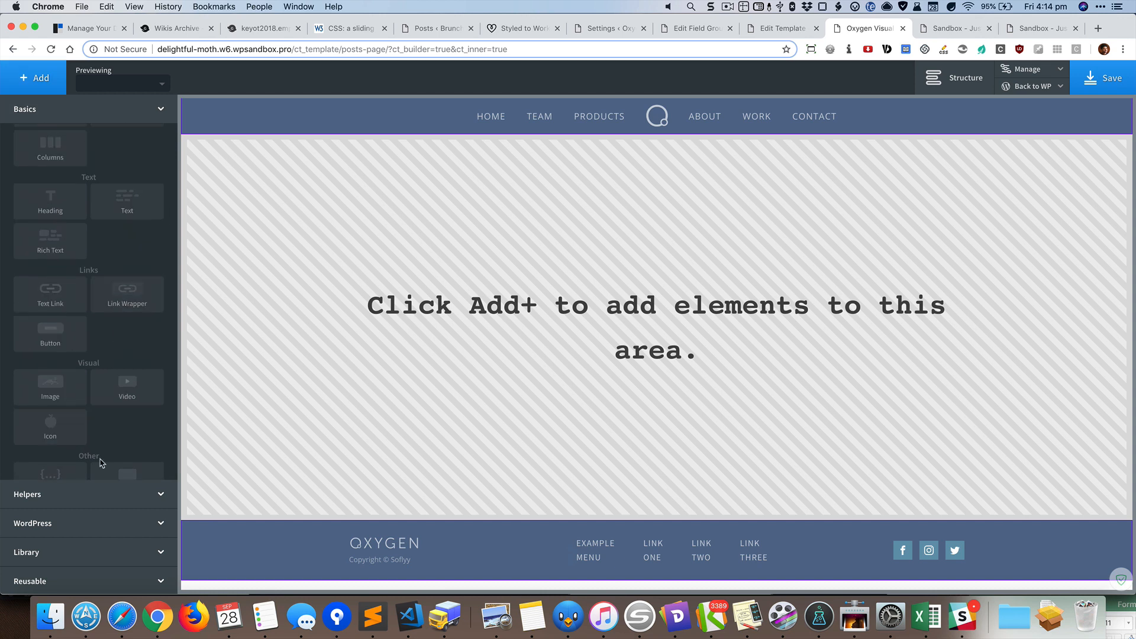
left_click(109, 494)
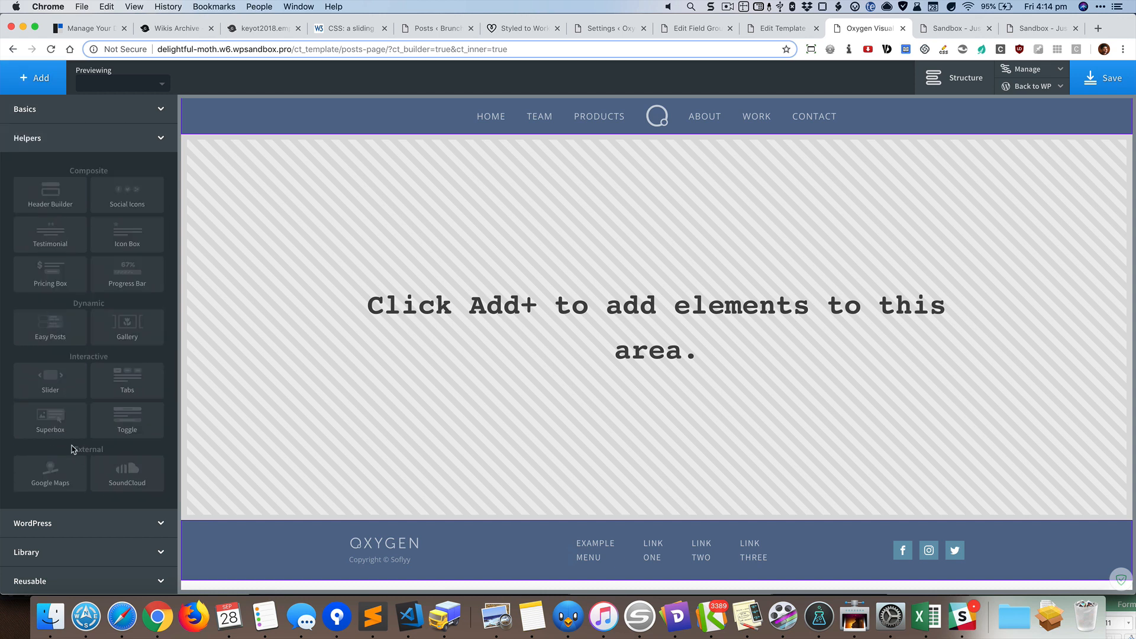
left_click(60, 332)
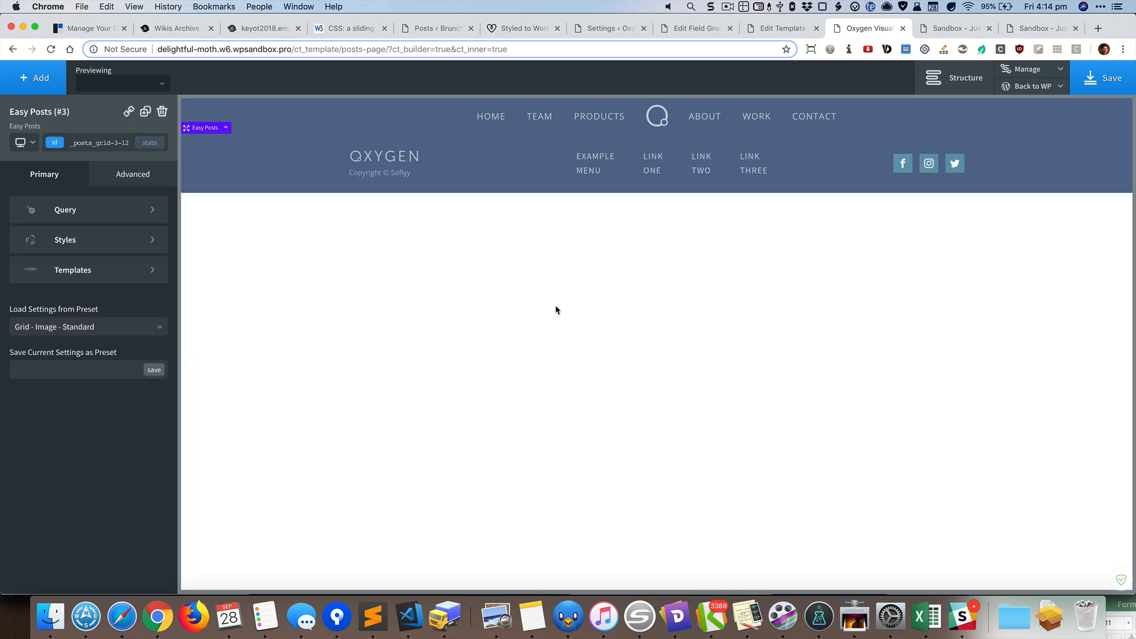
left_click(954, 78)
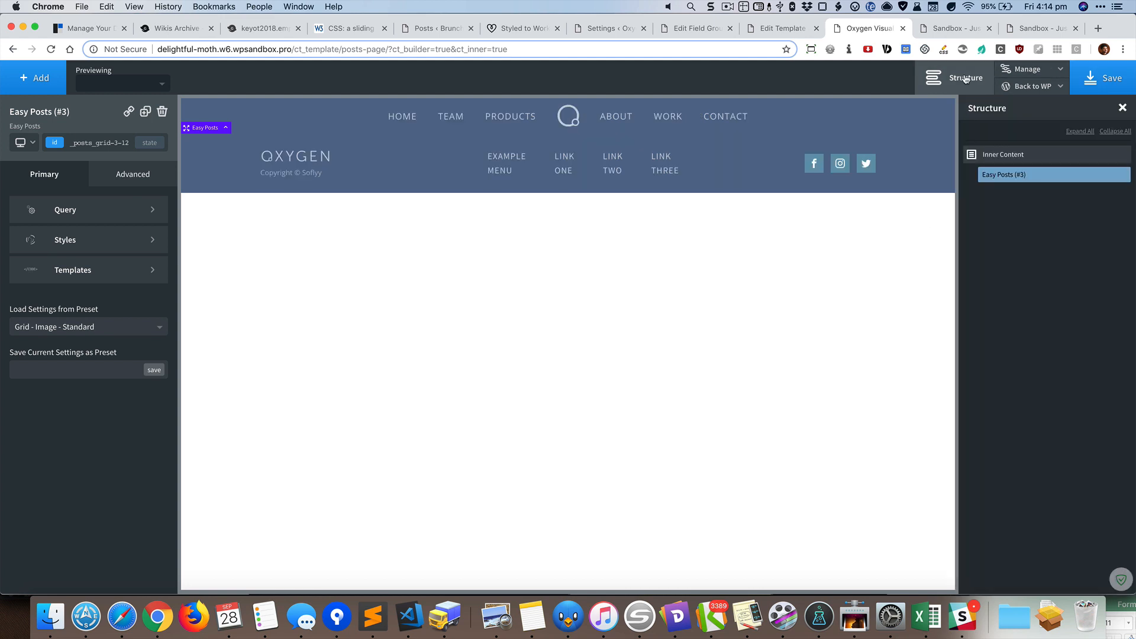
left_click(1119, 83)
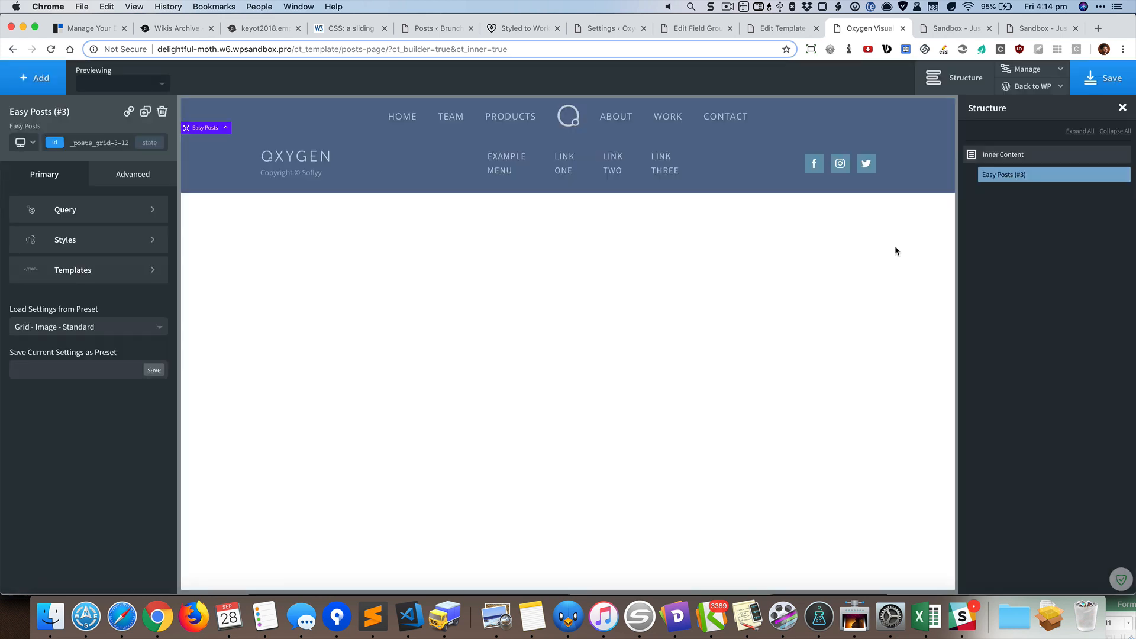
- View the finished sample posts page, then reload the site's front end in the other Sandbox tab for comparison
left_click(973, 30)
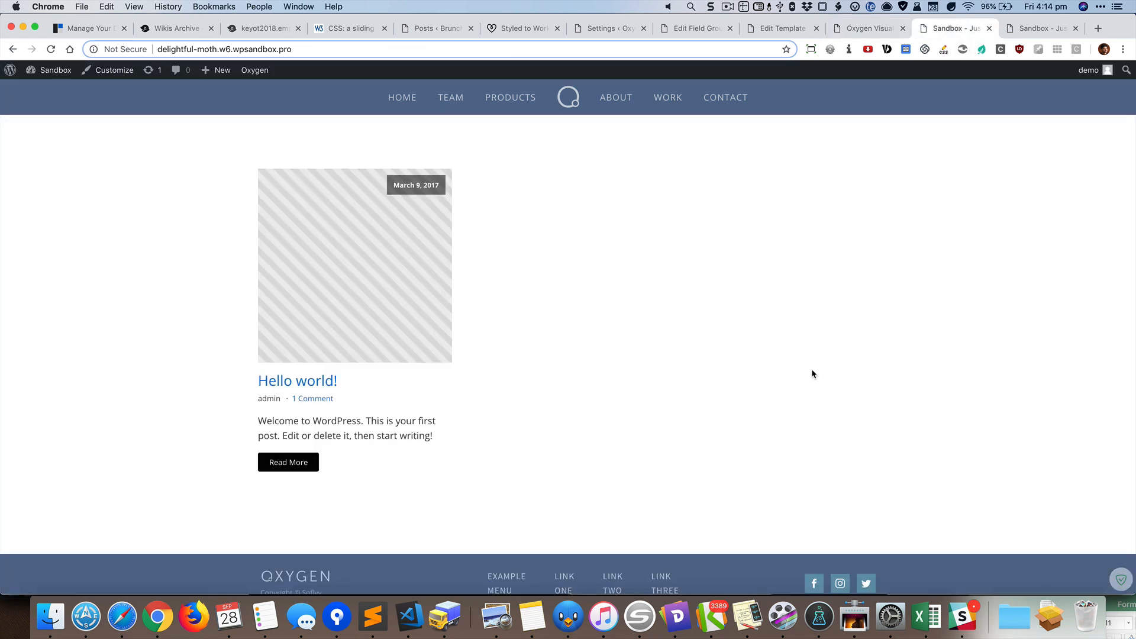
left_click(1027, 29)
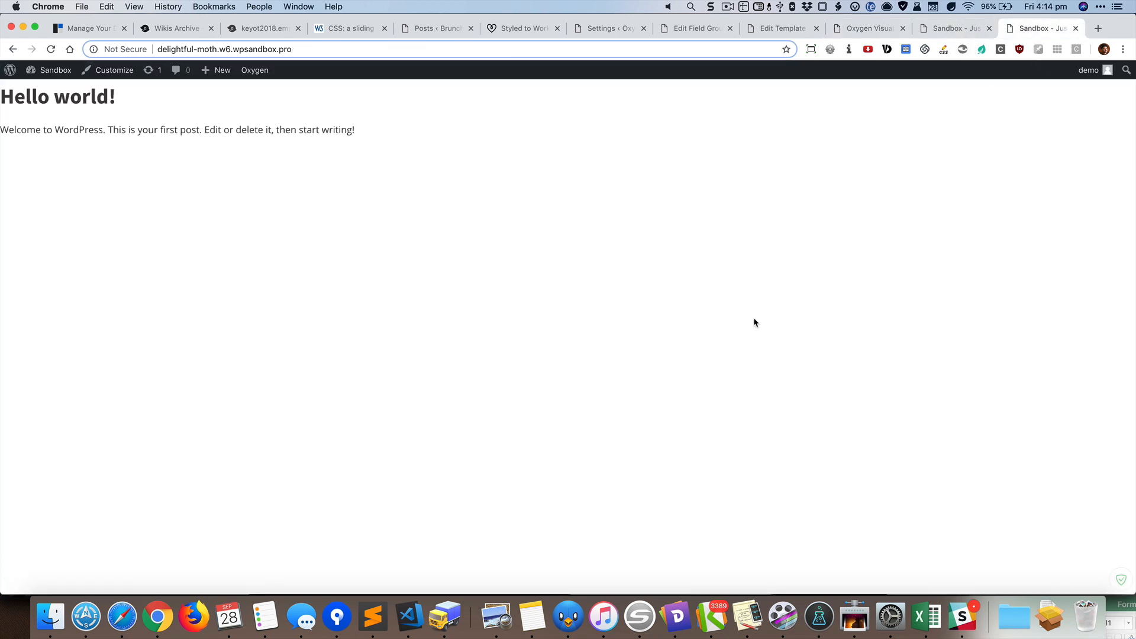
key("super+r")
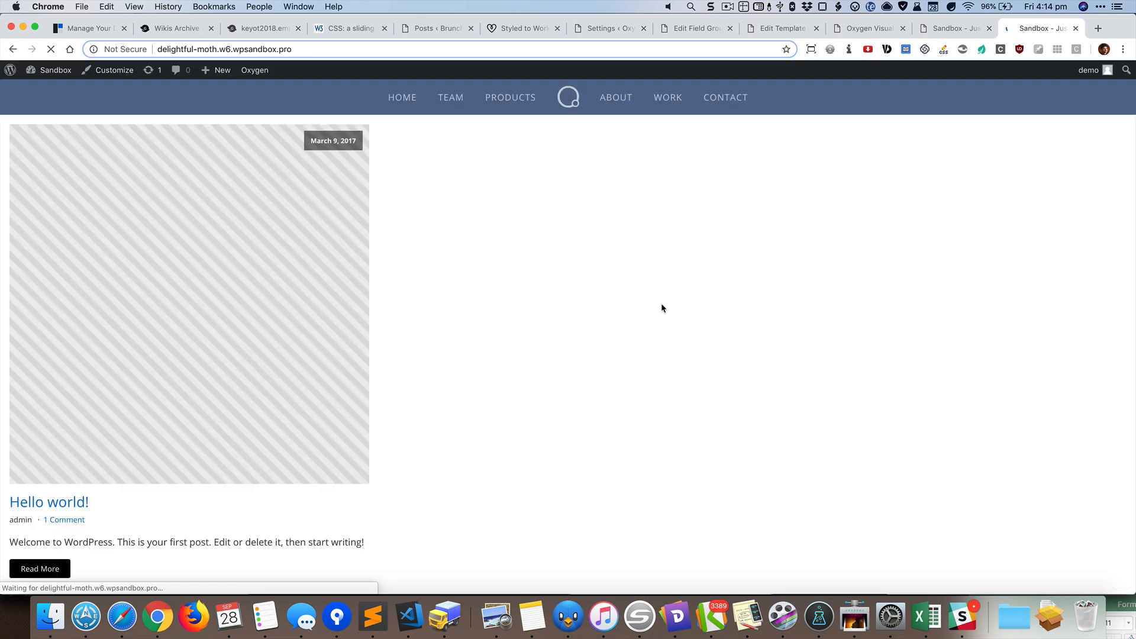
- Return to the Oxygen builder and add a Section directly under Inner Content
left_click(857, 30)
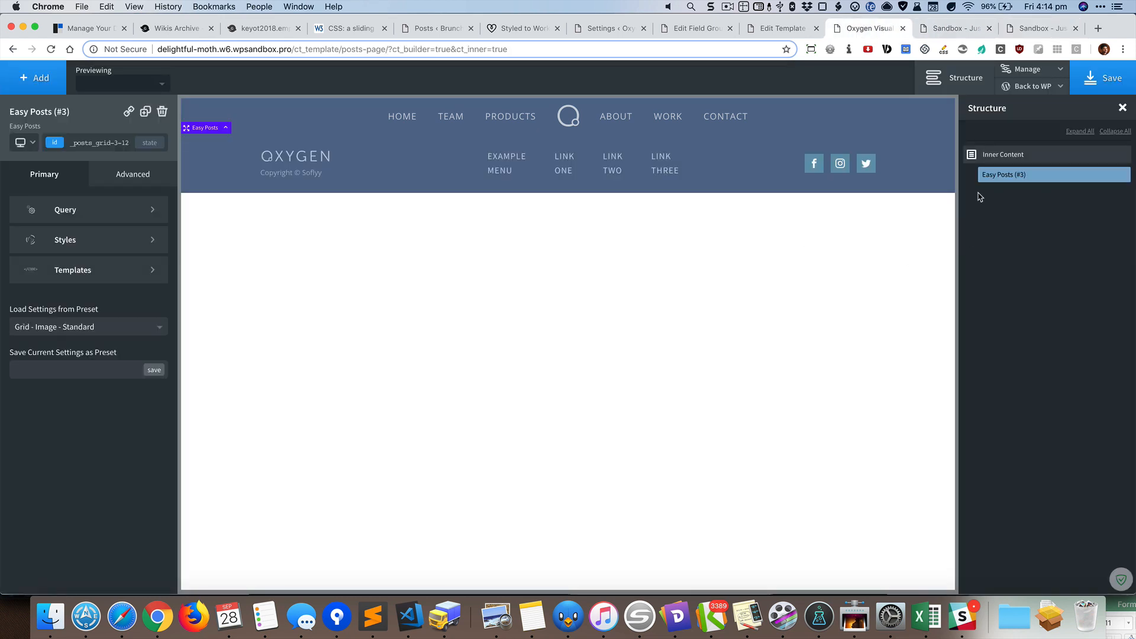
left_click(992, 155)
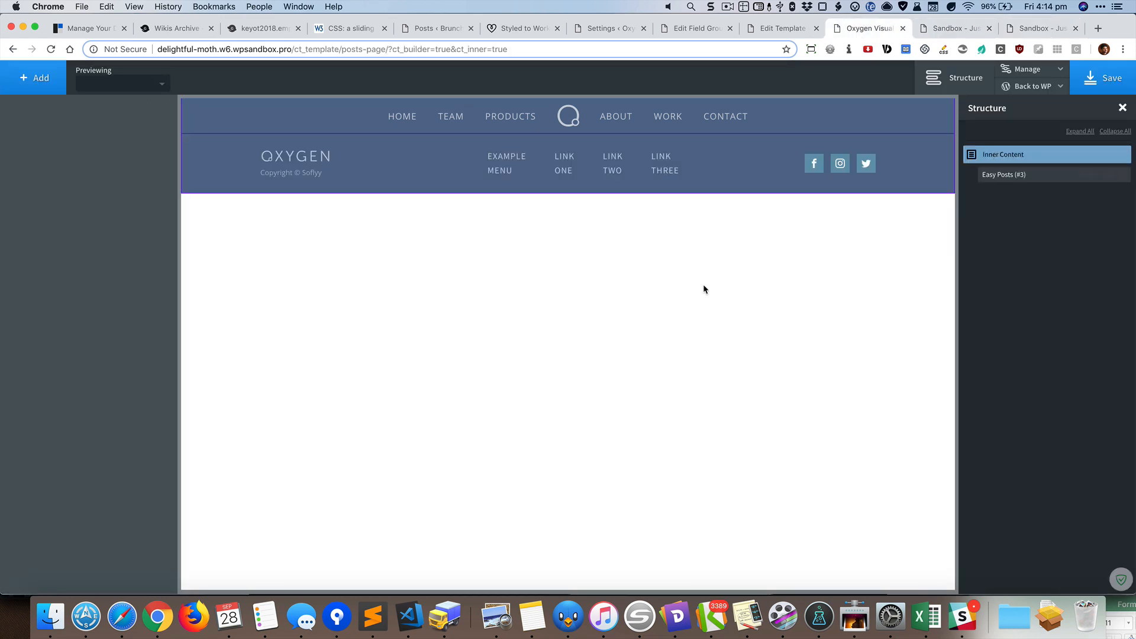
left_click(33, 83)
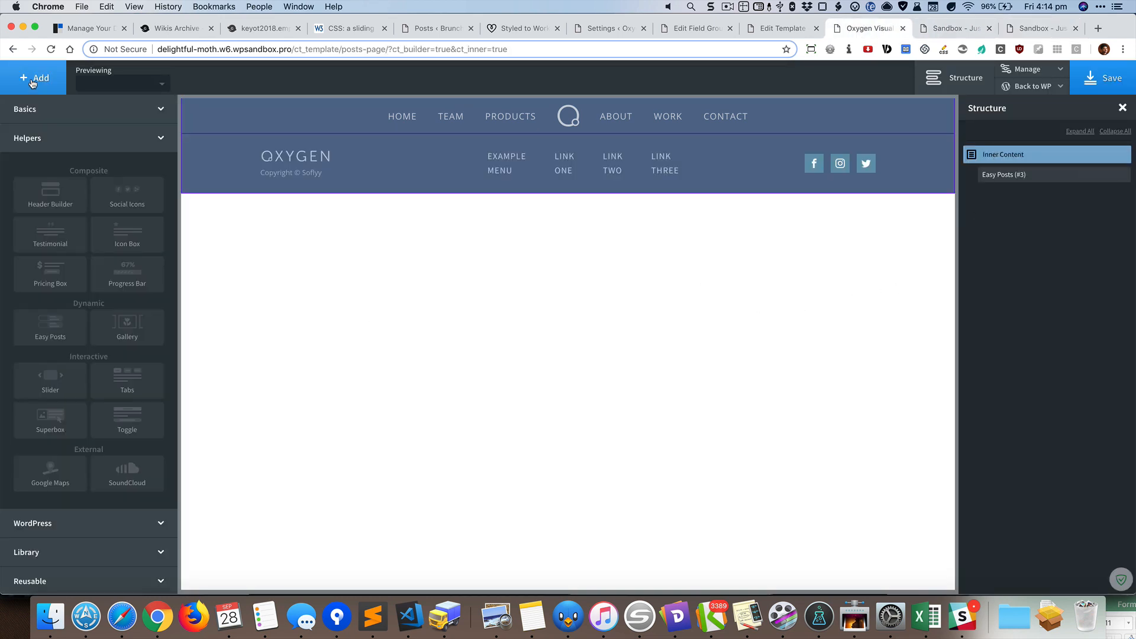
left_click(72, 111)
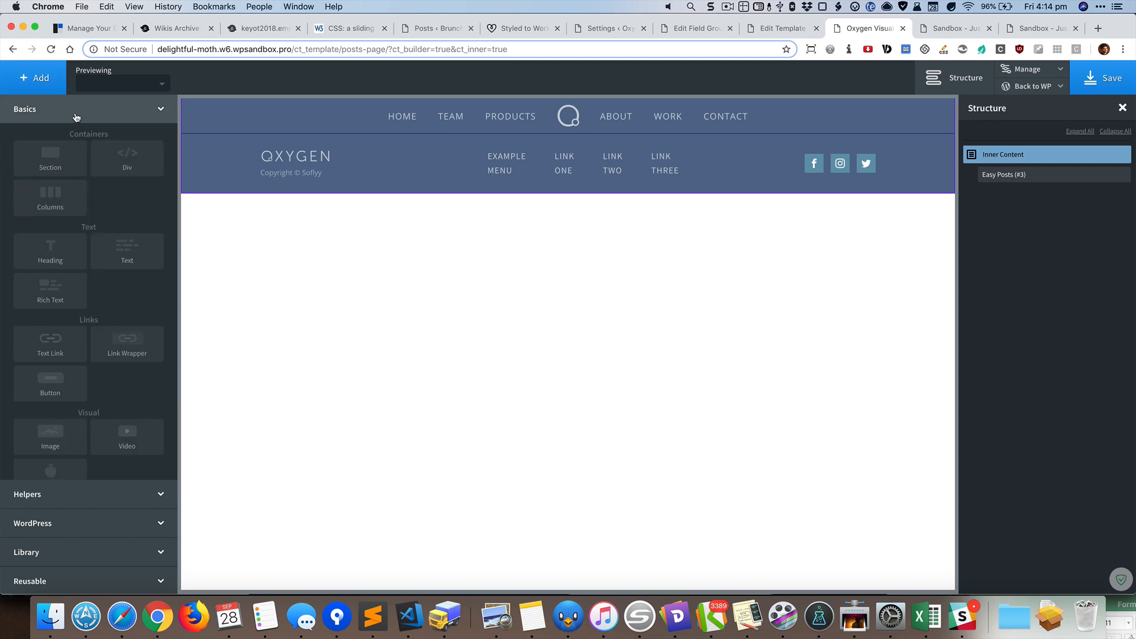
left_click(49, 166)
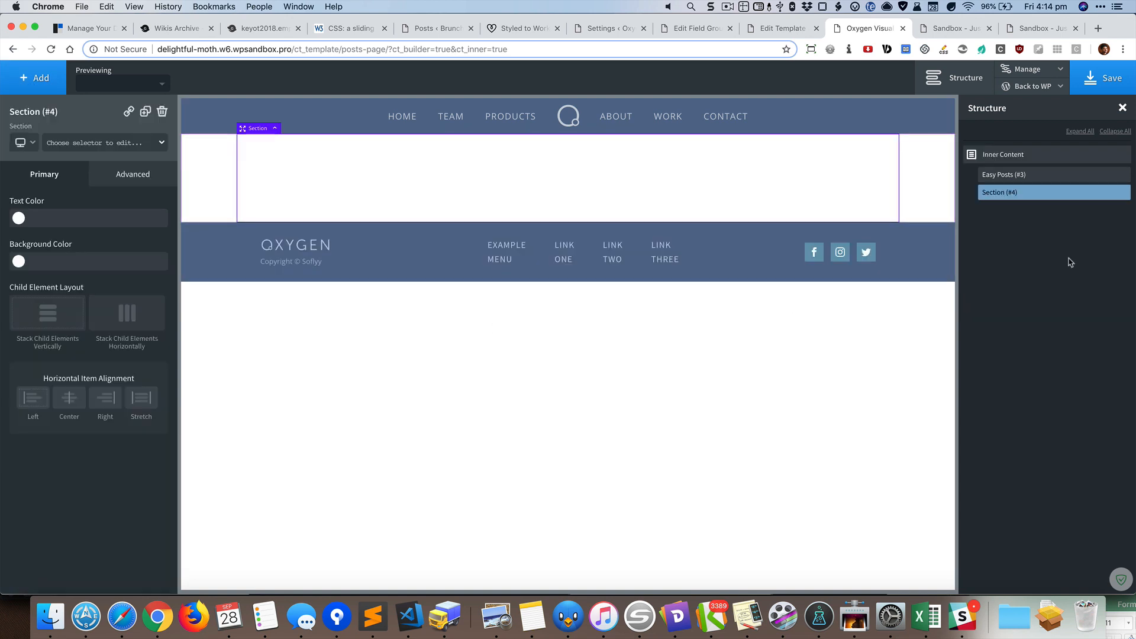
- Nest the Easy Posts element inside the new Section and save the template
left_click(1008, 178)
mouse_move(1011, 182)
left_mouse_down()
mouse_move(1031, 206)
mouse_move(1030, 184)
left_mouse_up()
left_click(968, 177)
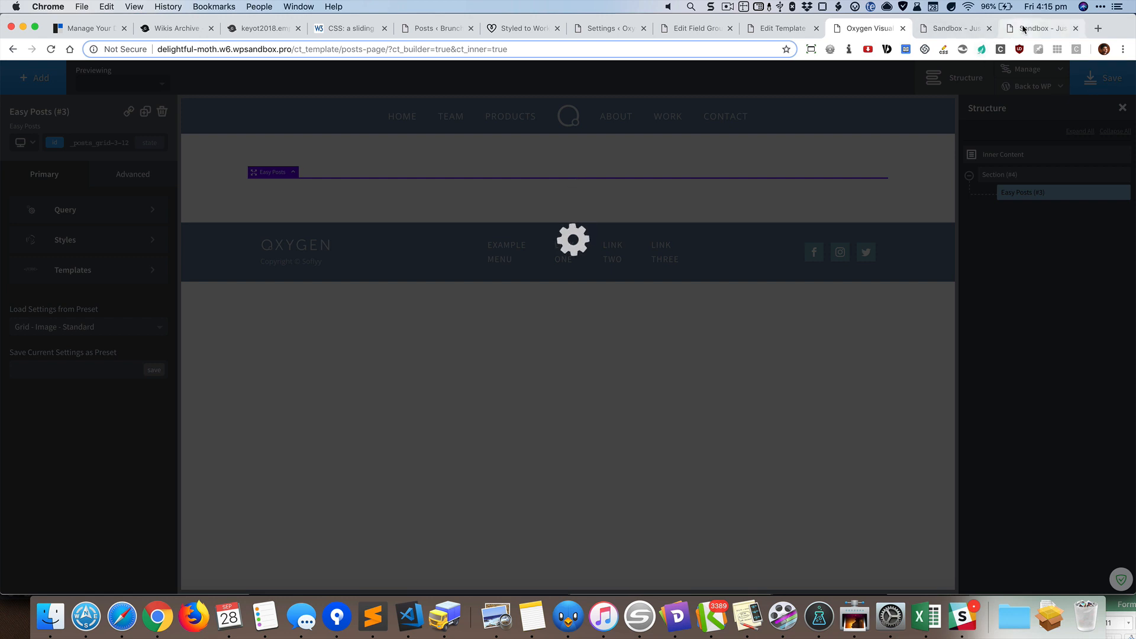
- Reload the site's front end and check the posts layout down to the footer
left_click(1023, 30)
key("super+r")
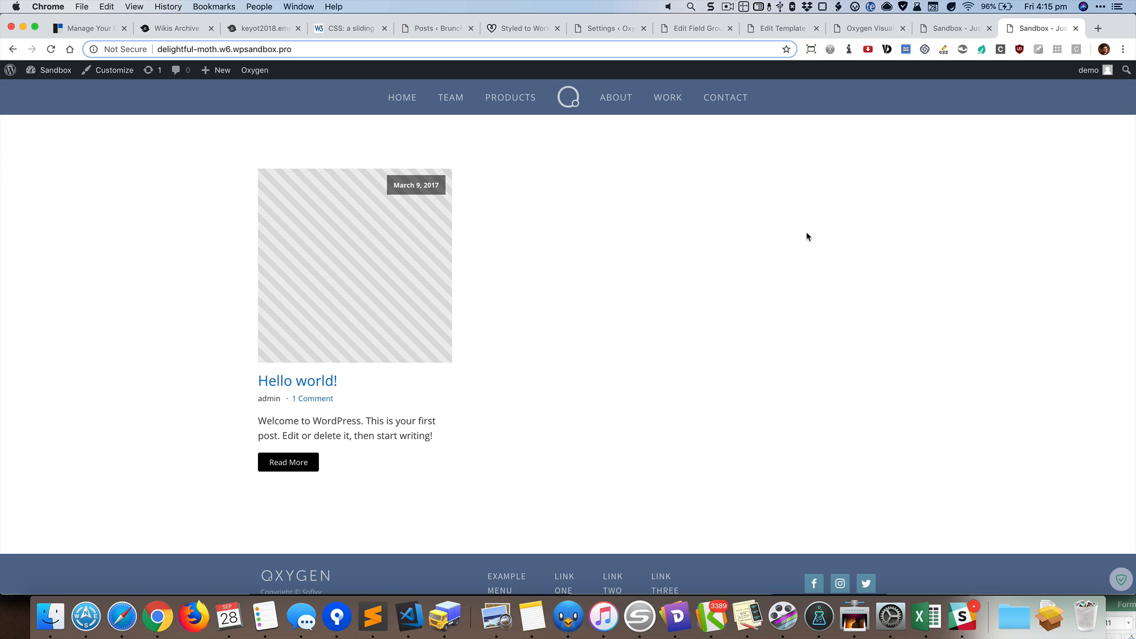
scroll(533, 268, "down", 1)
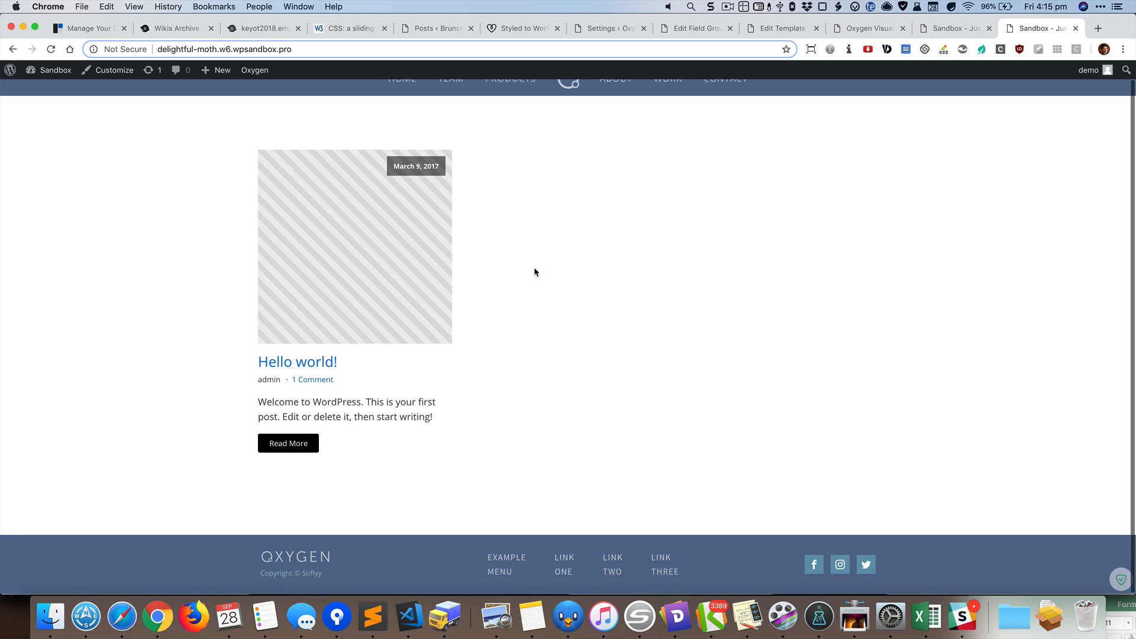
scroll(635, 265, "up", 1)
scroll(635, 266, "down", 1)
scroll(635, 265, "up", 1)
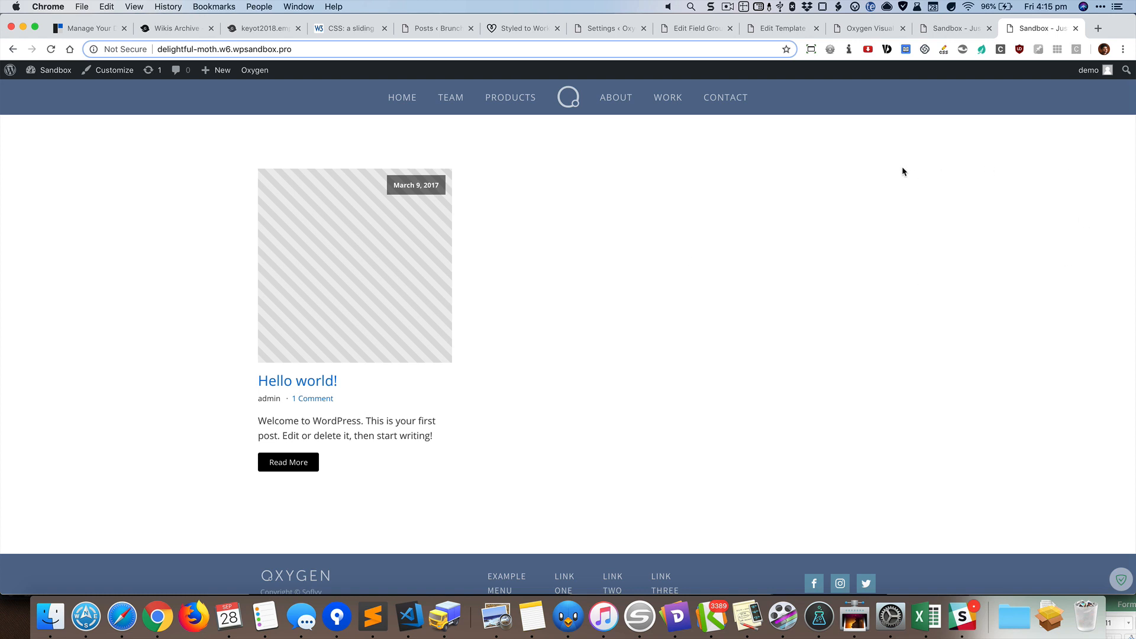
left_click(832, 28)
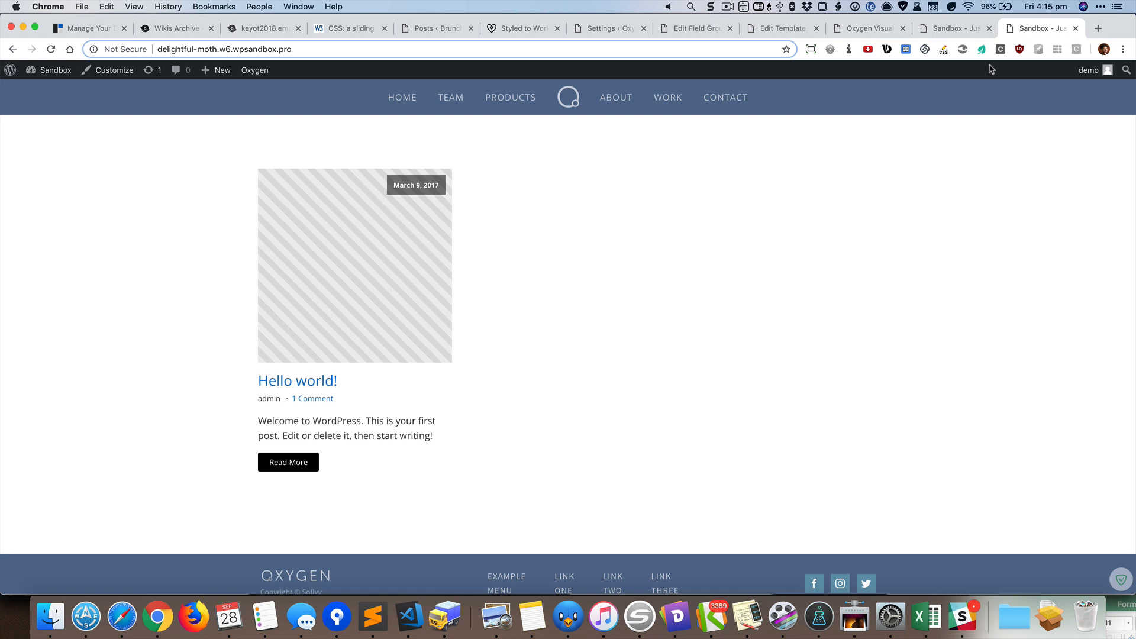
left_click(1041, 28)
- Return to the WordPress admin and publish two new pages titled Home and Blog
left_click(874, 30)
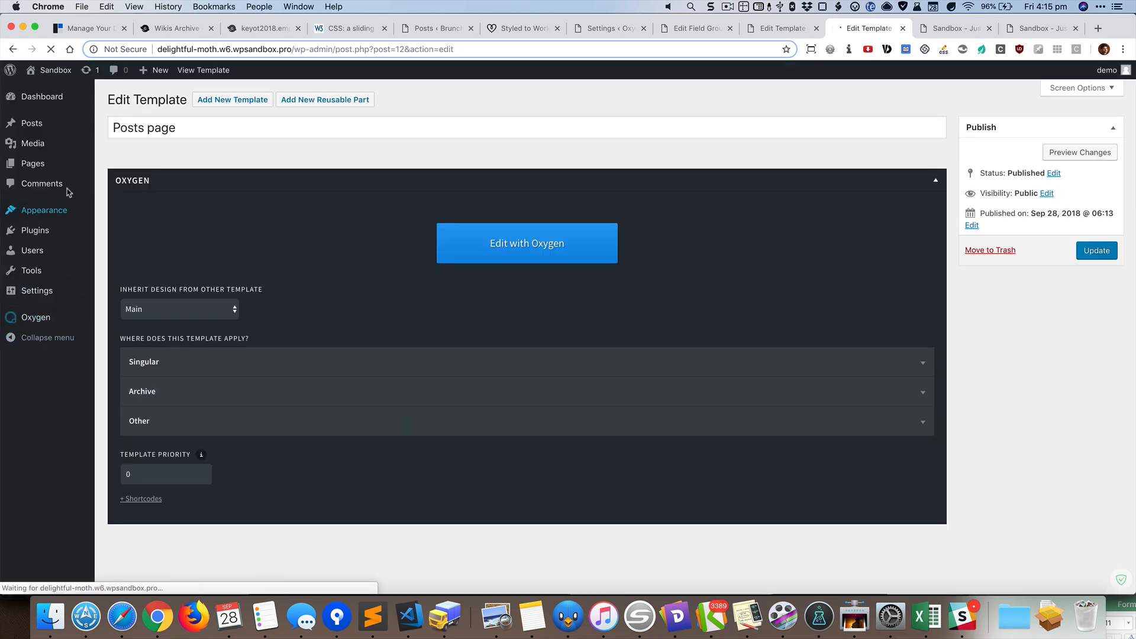
mouse_move(73, 170)
left_click(118, 183)
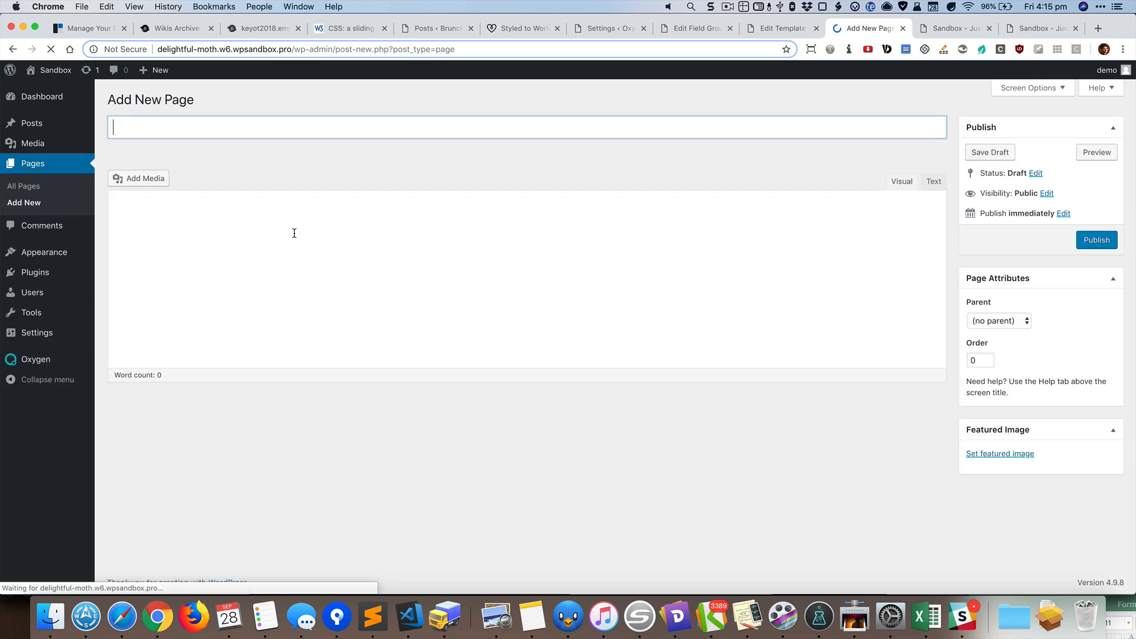
type("Home")
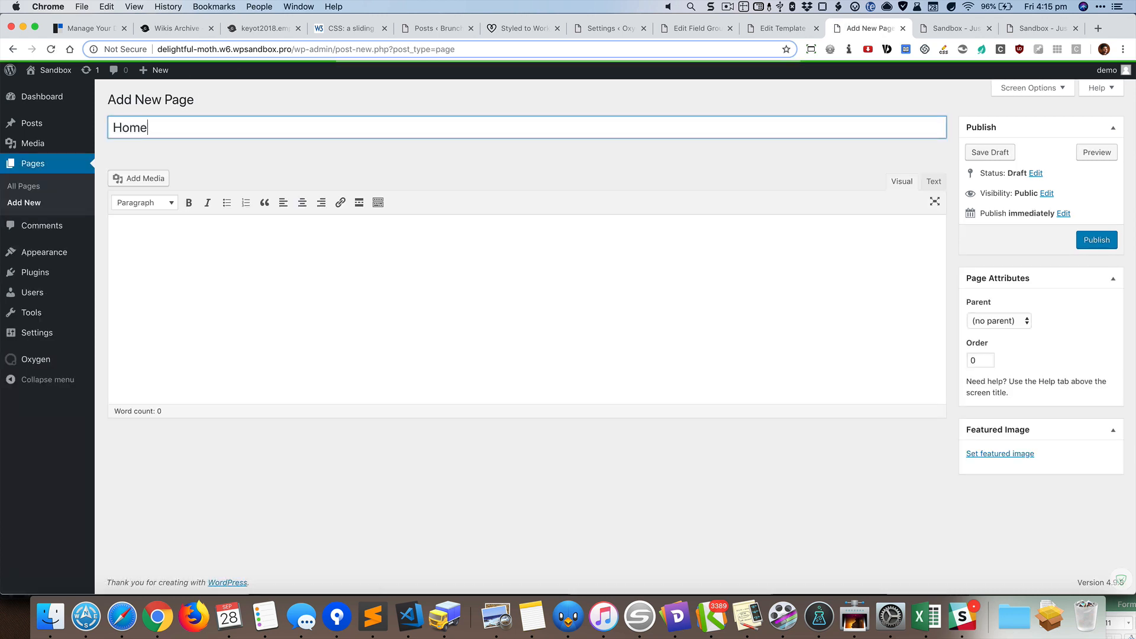
key("Return")
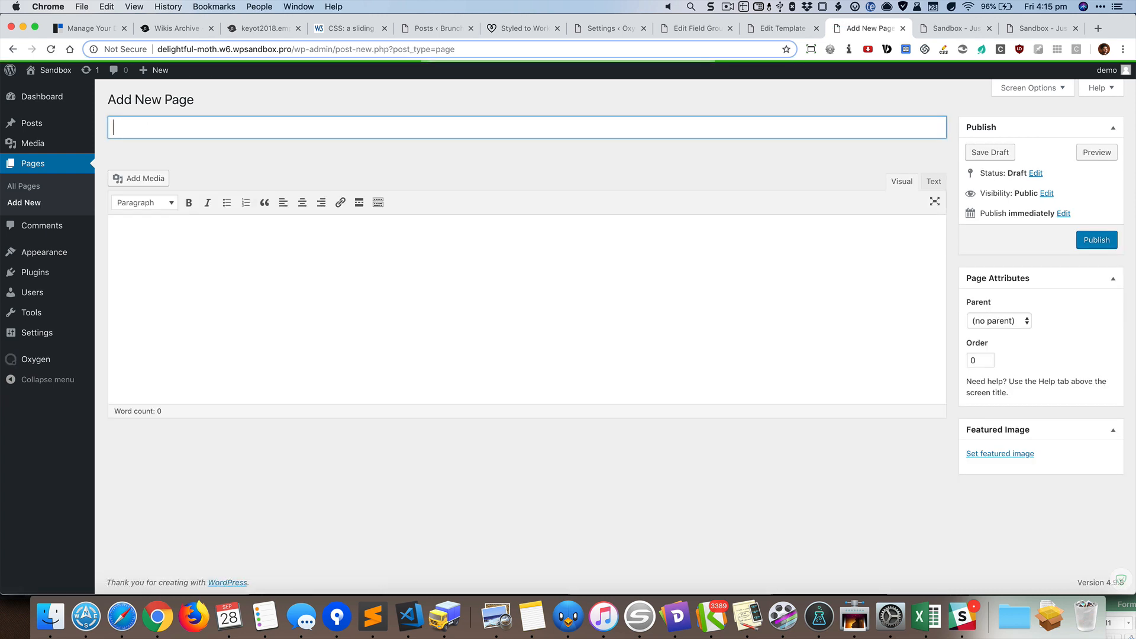
type("Blog")
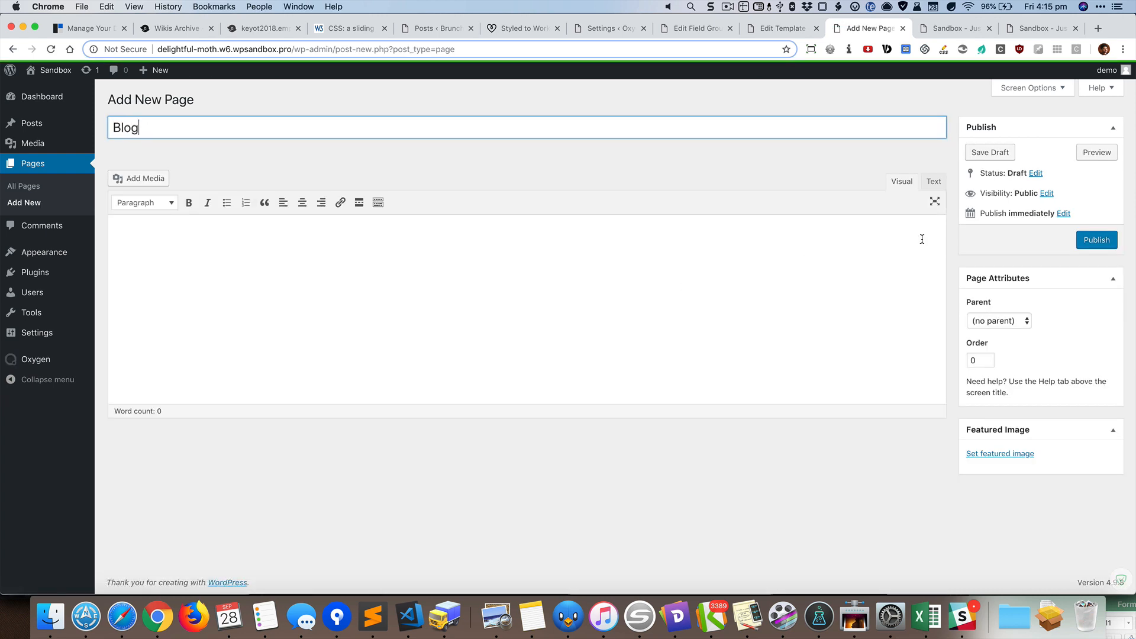
left_click(1096, 239)
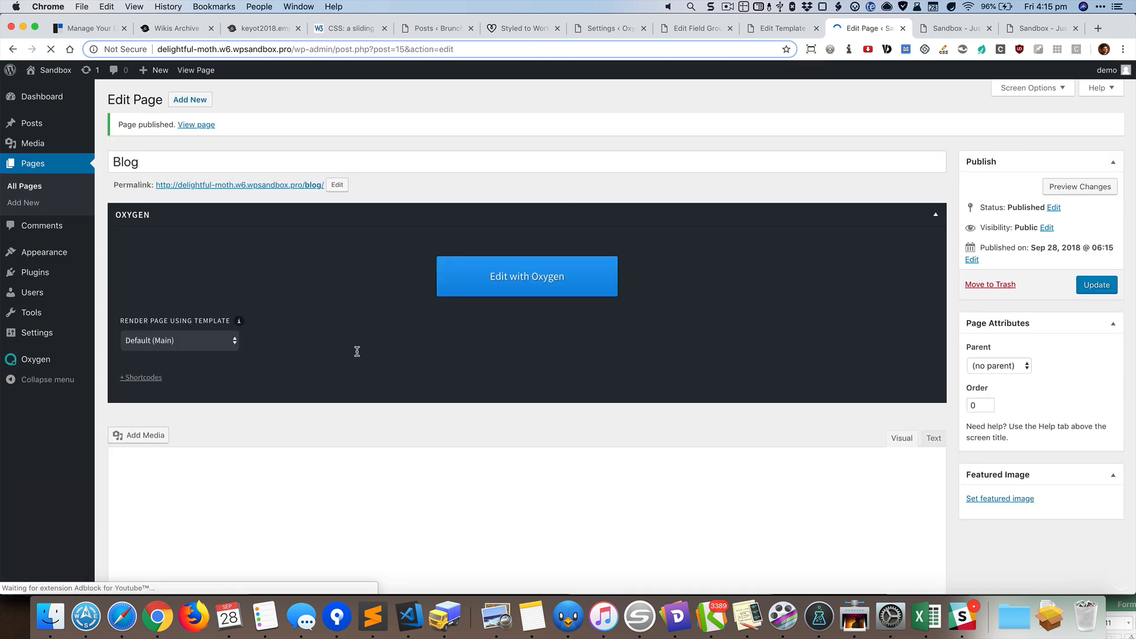
- Set the site to display a static page, with Home as the homepage and Blog as the posts page, and save the reading settings
mouse_move(86, 343)
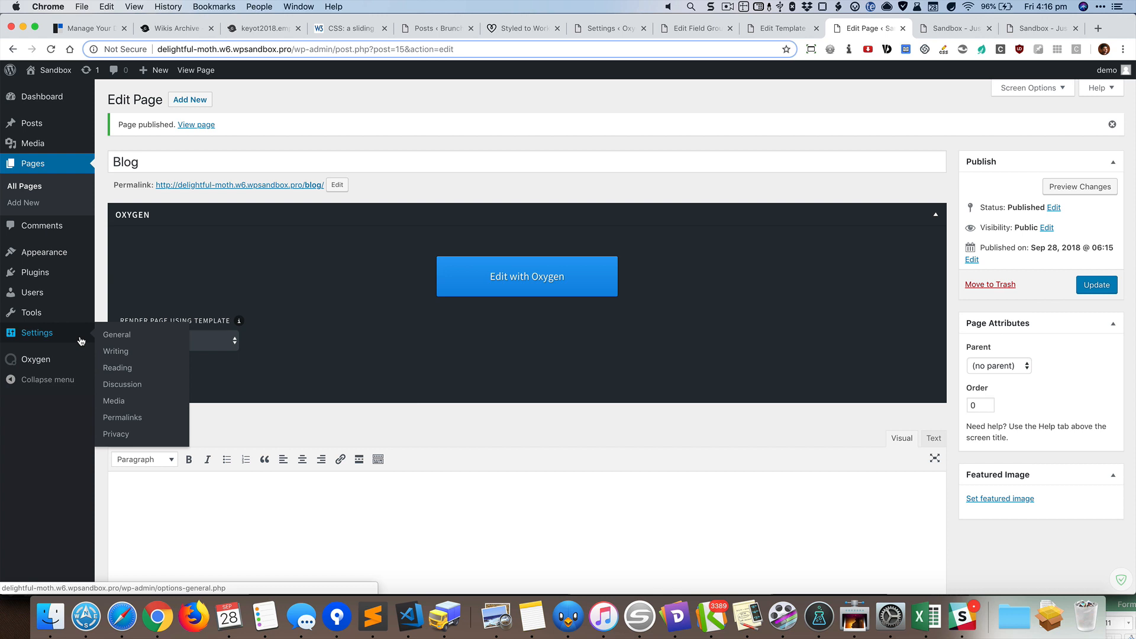
left_click(117, 368)
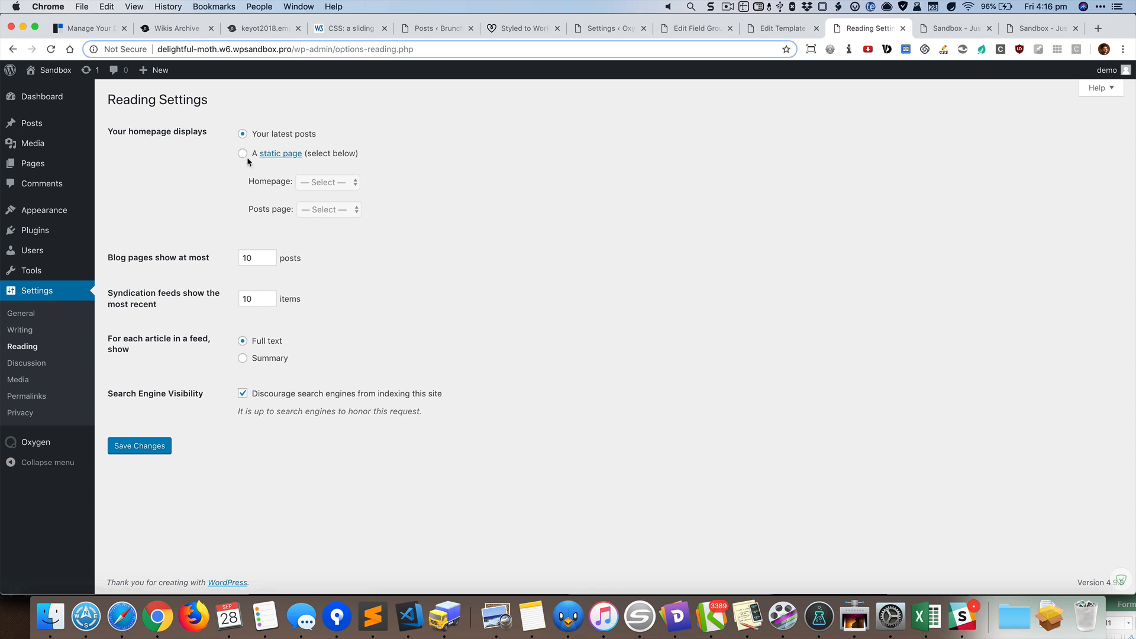
left_click(242, 154)
left_click(325, 182)
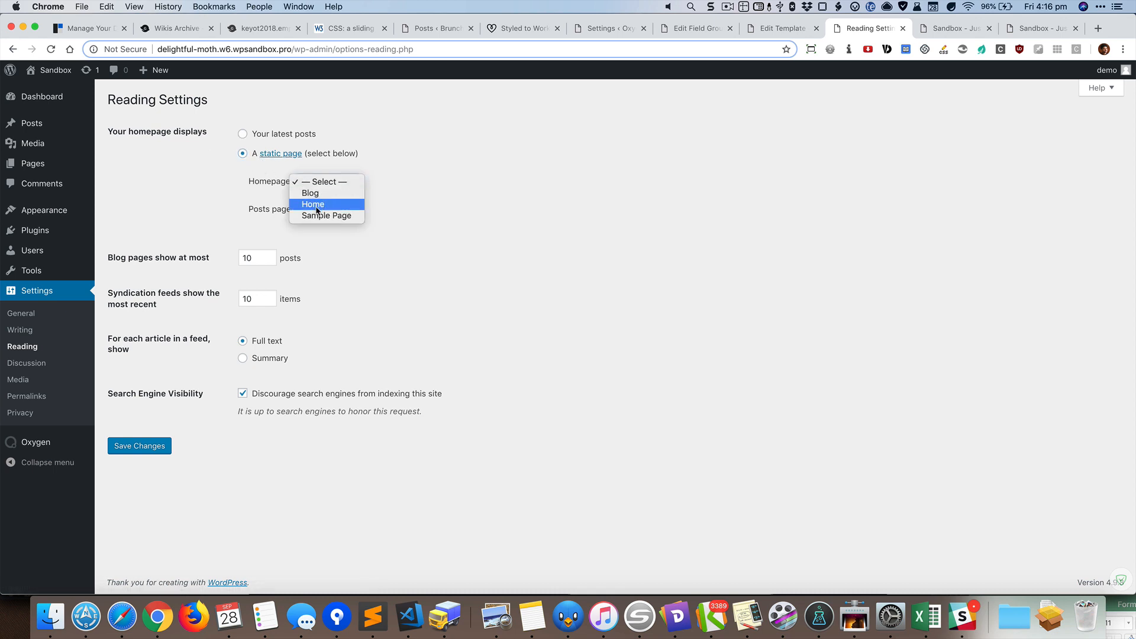
left_click(325, 206)
left_click(325, 209)
left_click(325, 221)
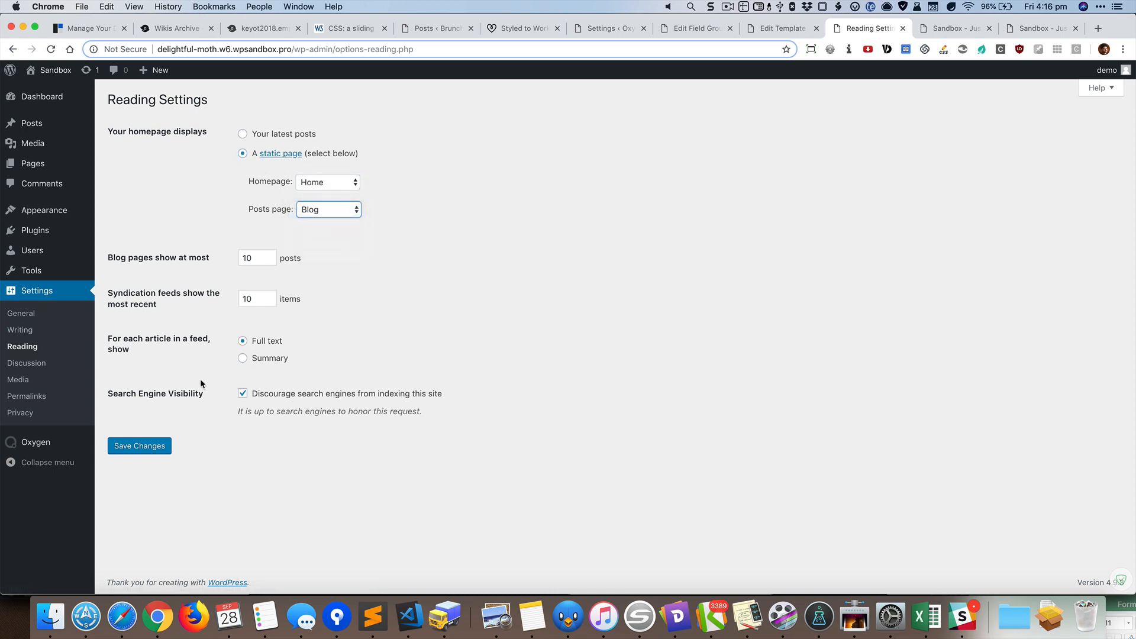
left_click(161, 446)
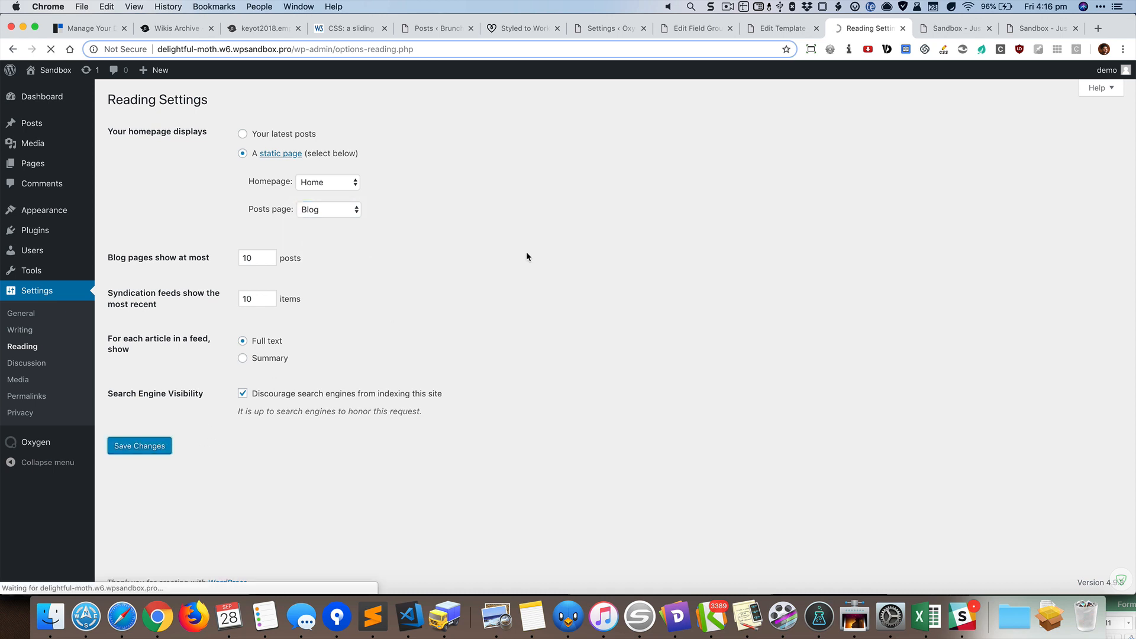
- Reload the site's front end and inspect the header inside the page body with the developer tools, with device emulation off
left_click(1042, 28)
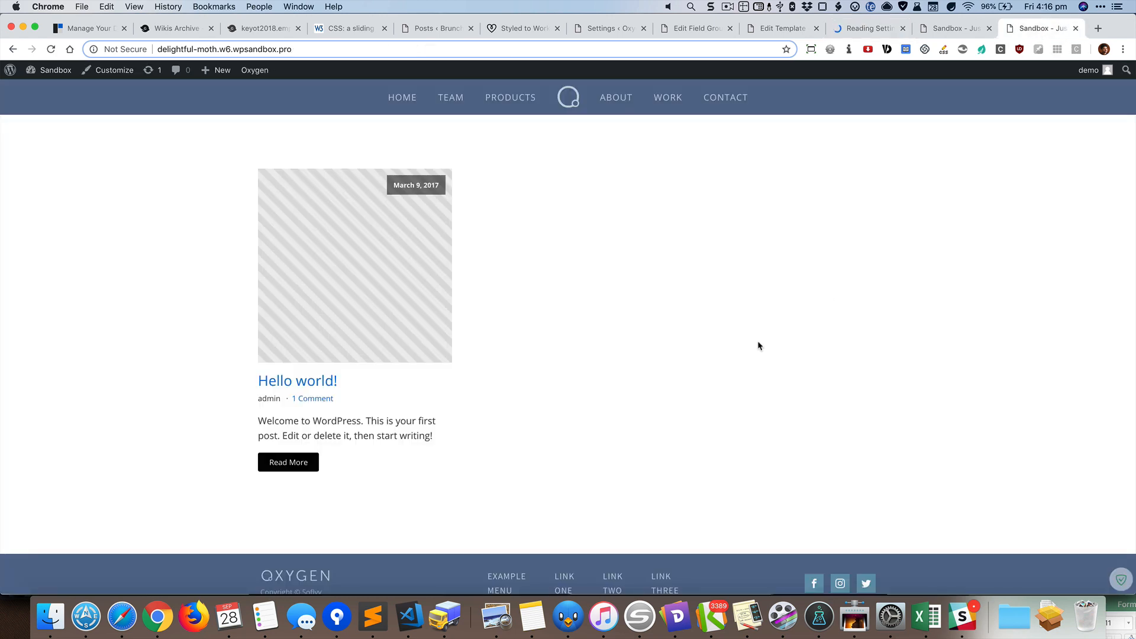
key("super+r")
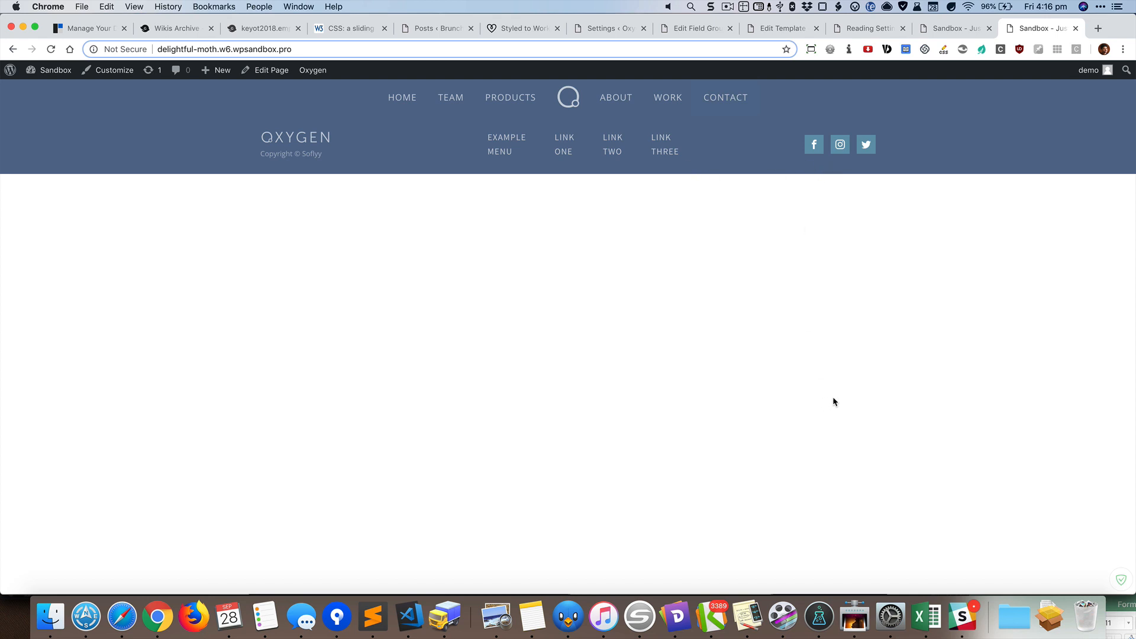
key("super+alt+i")
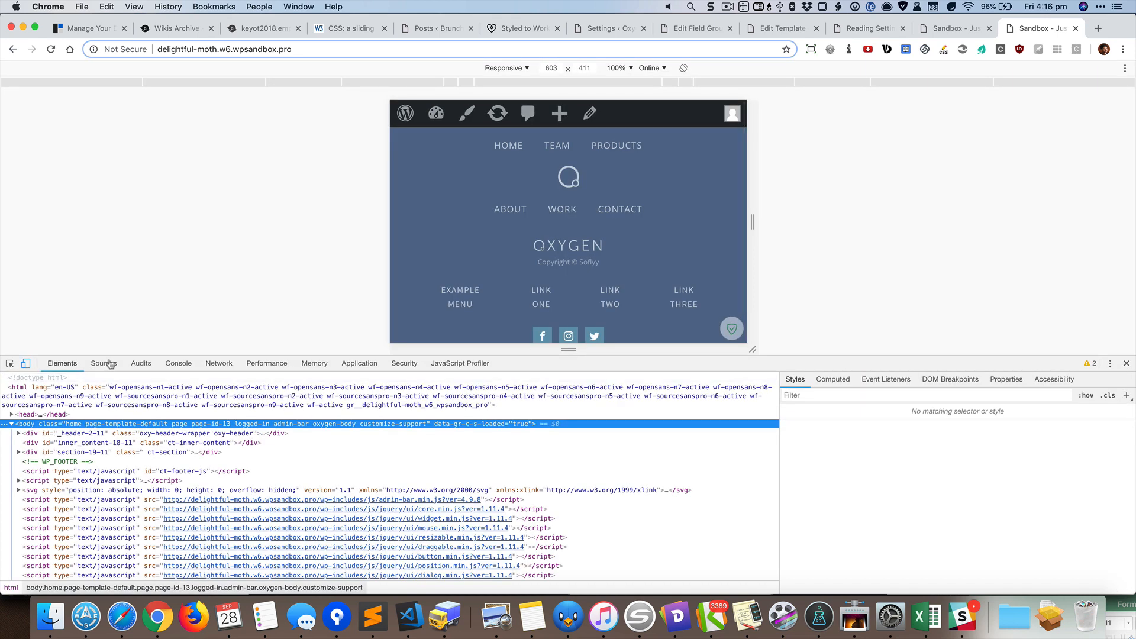
left_click(26, 363)
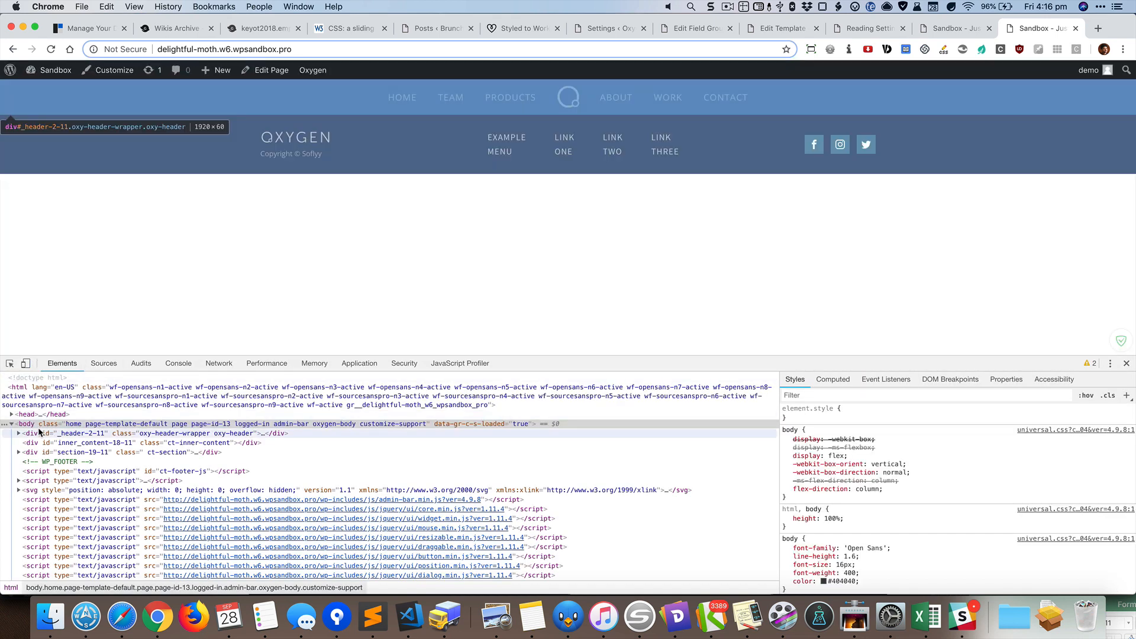
left_click(39, 433)
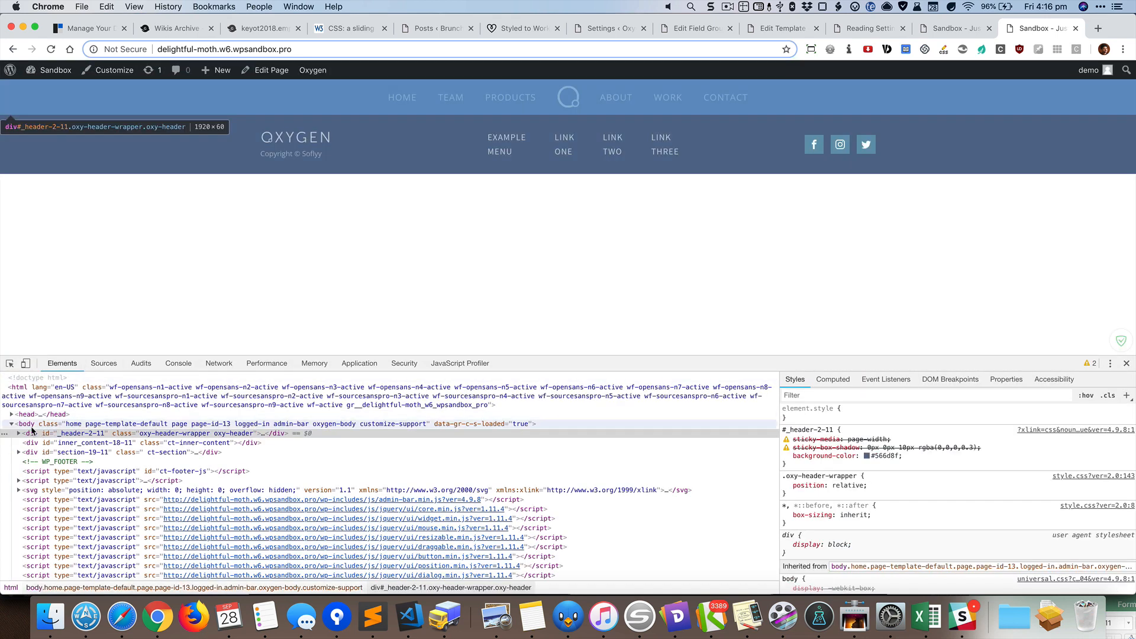
- Compare the body element's styles with the Step 2 CSS in the footer tutorial, and close the developer tools
key("super+grave")
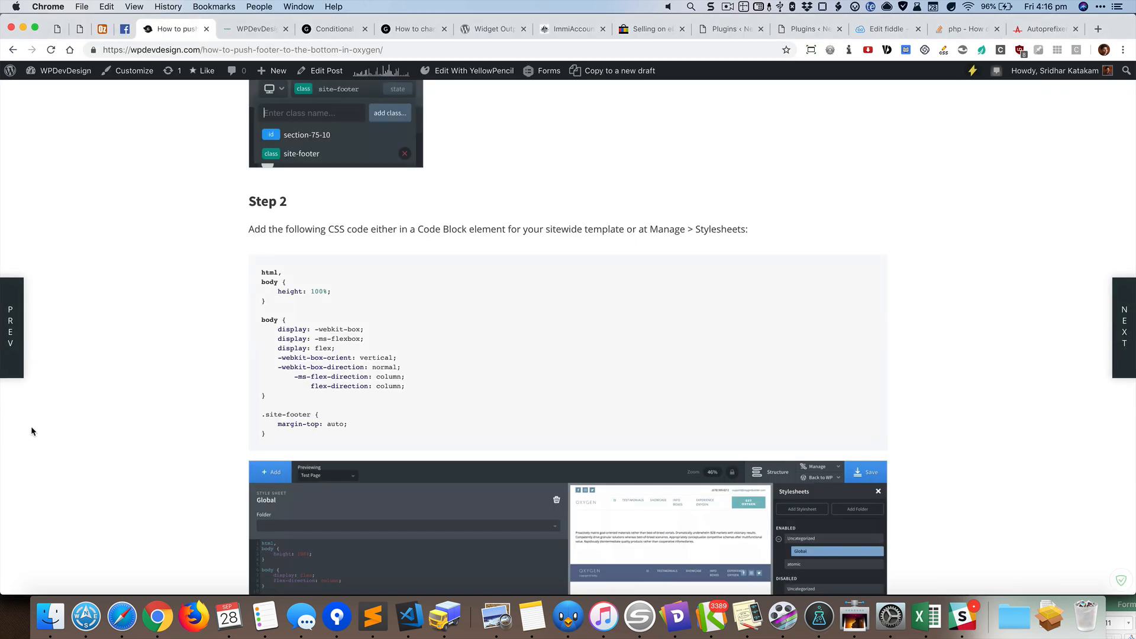
key("super+grave")
left_click(34, 424)
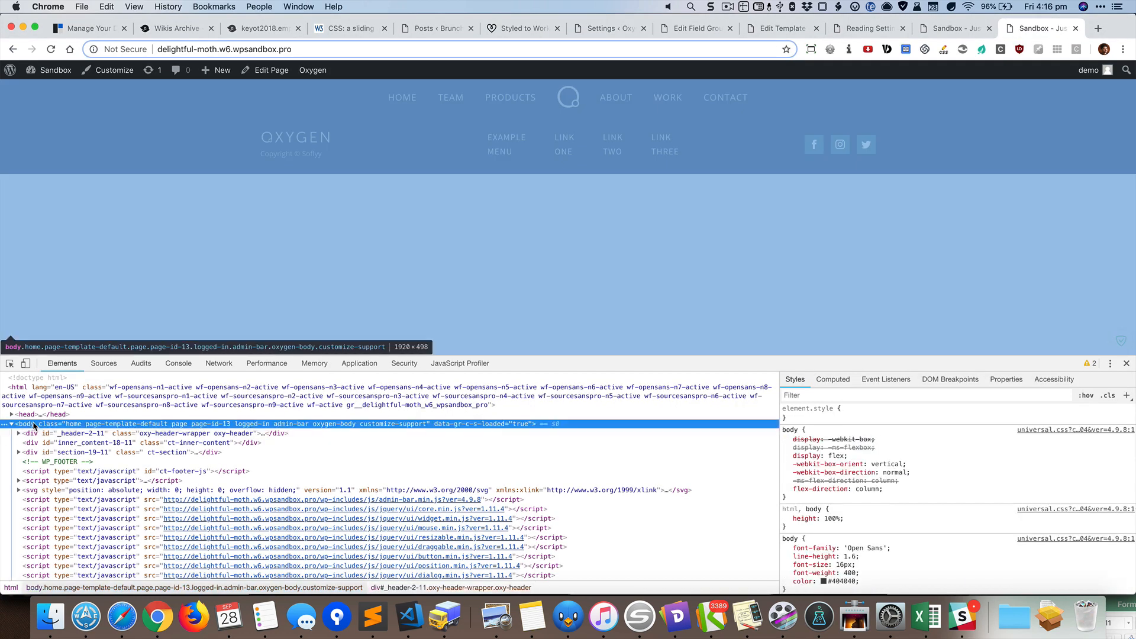
key("super+grave")
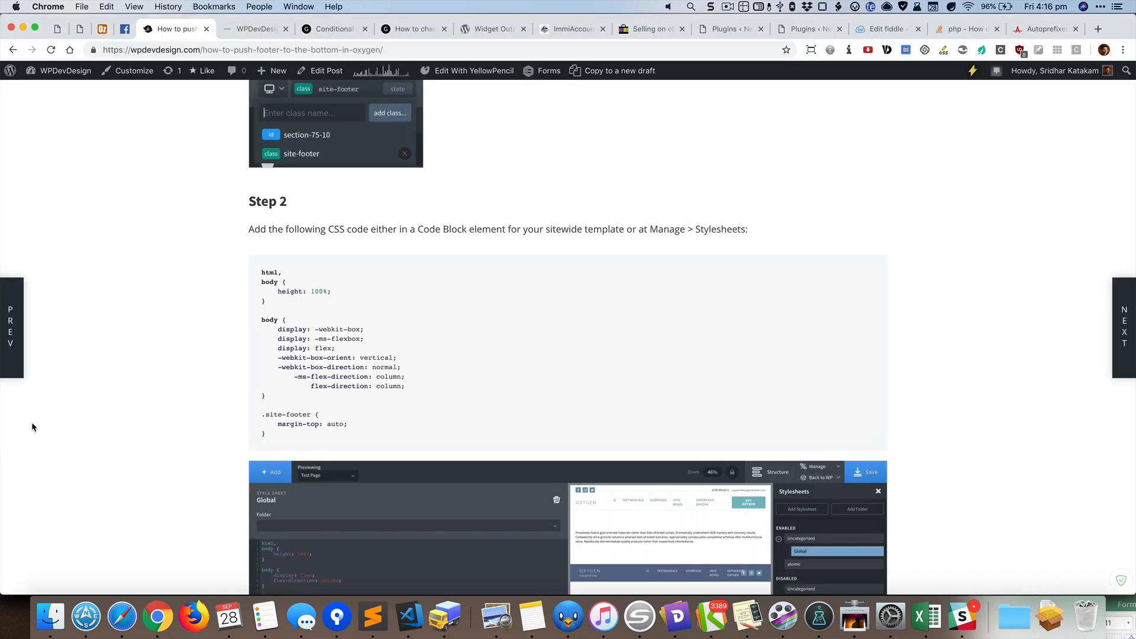
key("super+grave")
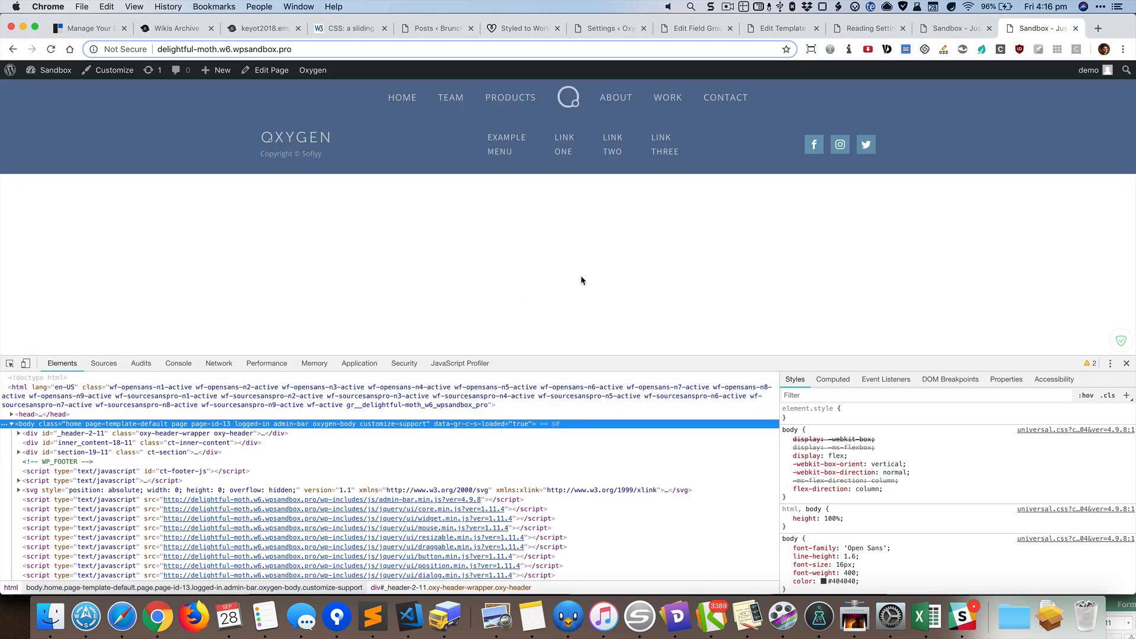
key("super+alt+i")
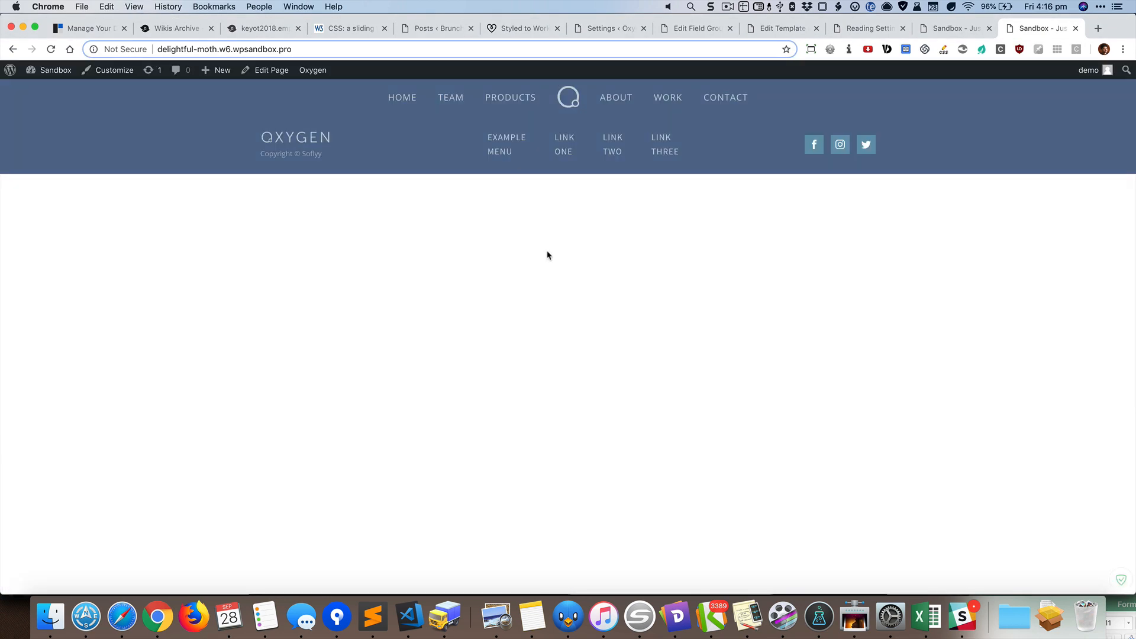
- Return to the WordPress admin and open the Main template in the Oxygen builder
left_click(879, 31)
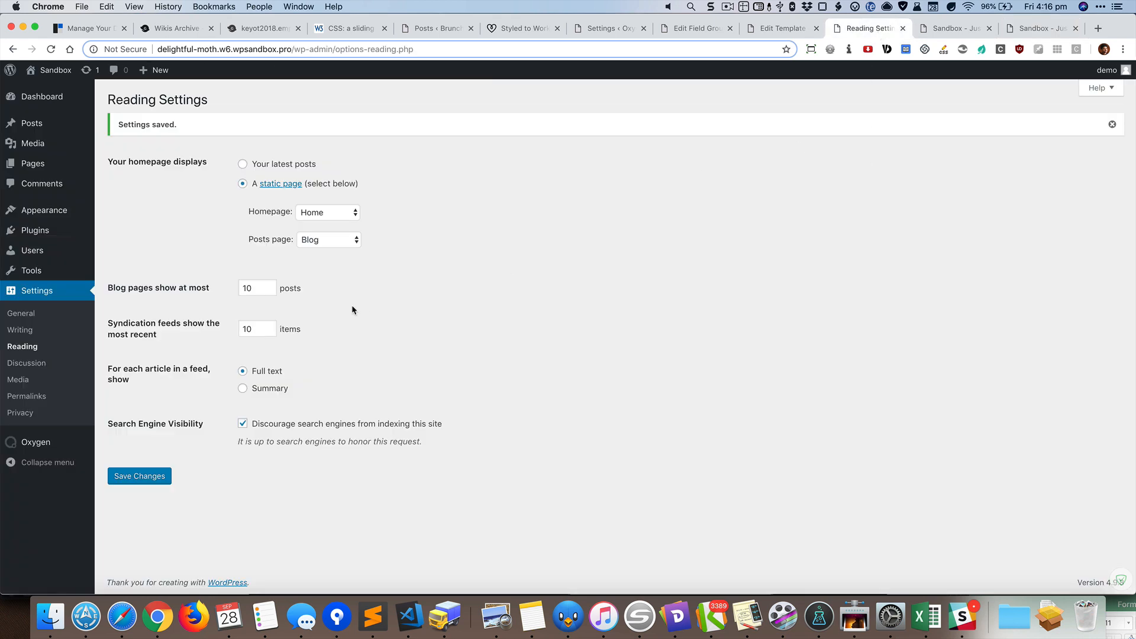
mouse_move(59, 439)
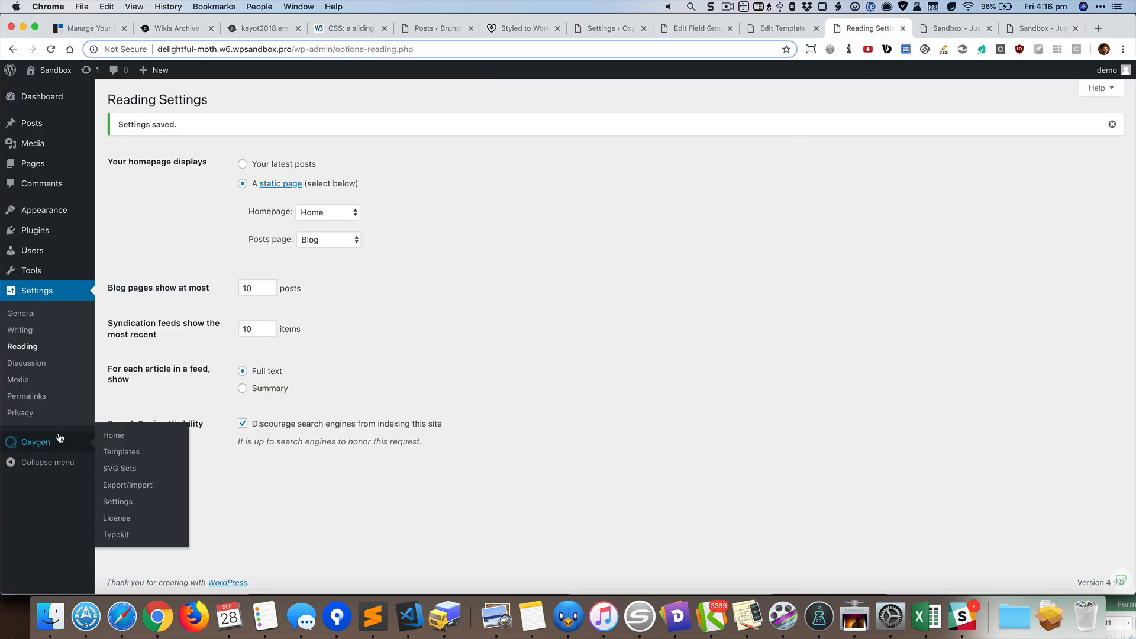
left_click(175, 455)
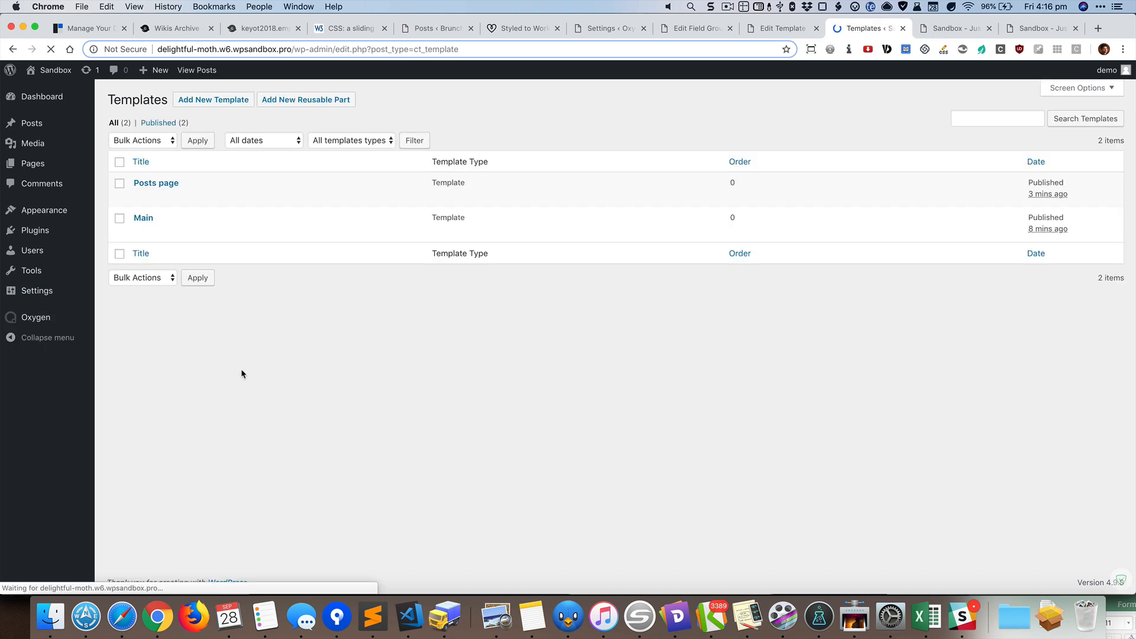
left_click(143, 218)
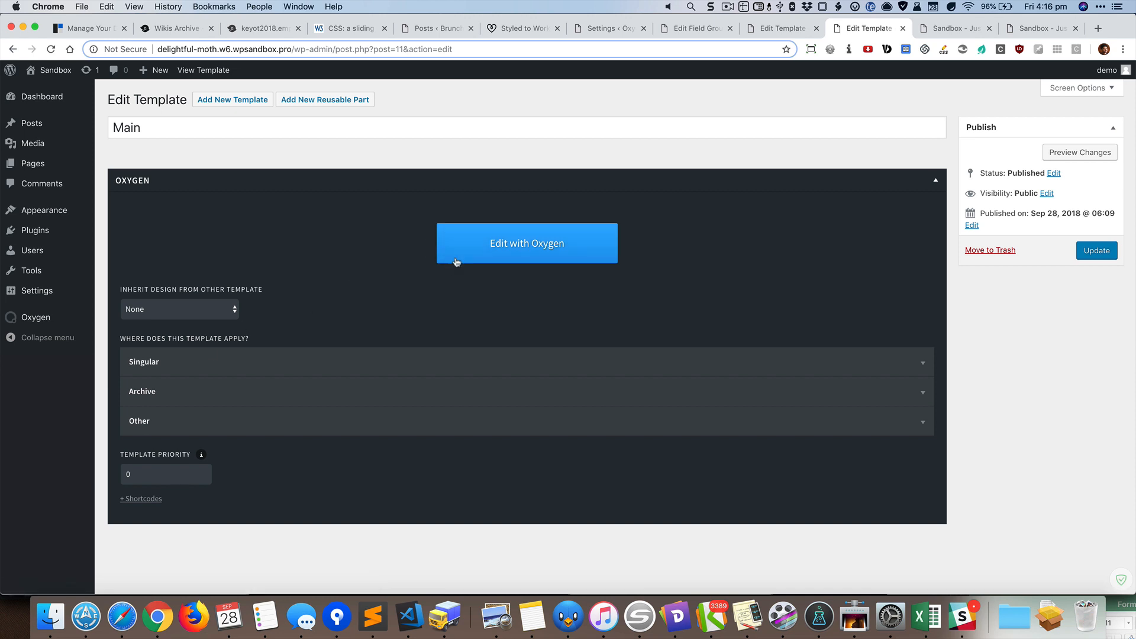
left_click(456, 261)
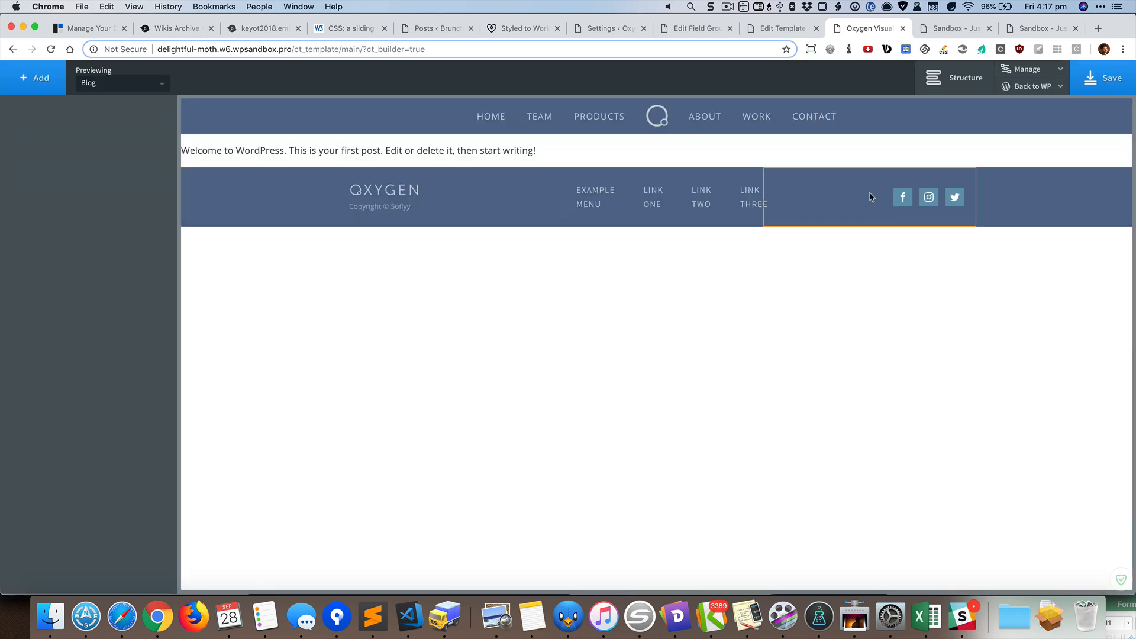
- Add the class site-footer to the Footer section and save the Main template
left_click(284, 190)
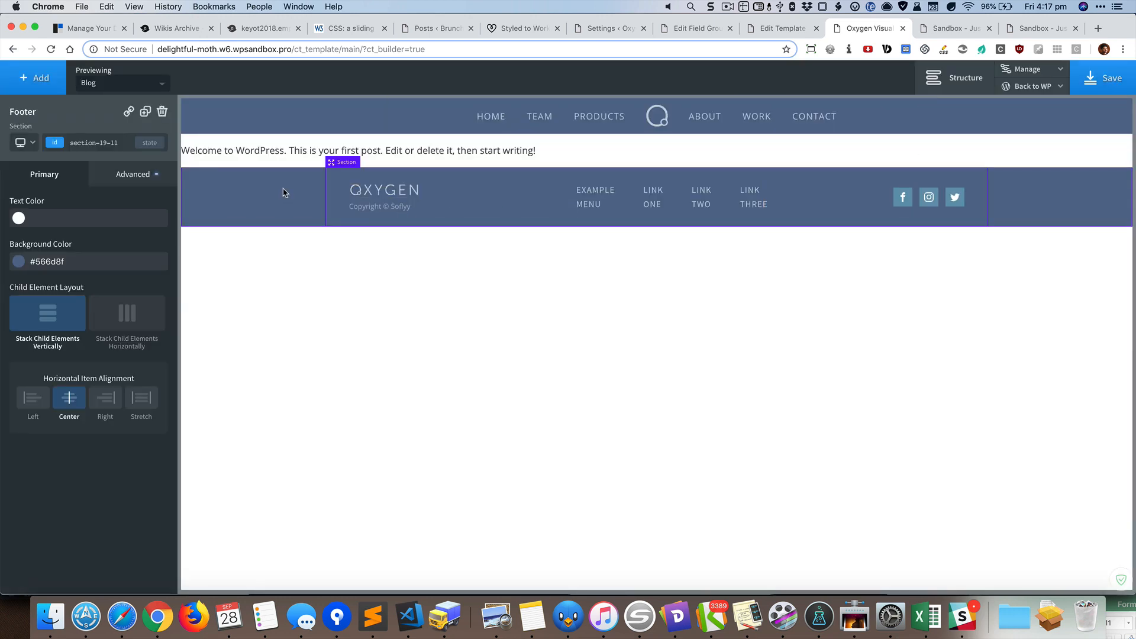
left_click(118, 145)
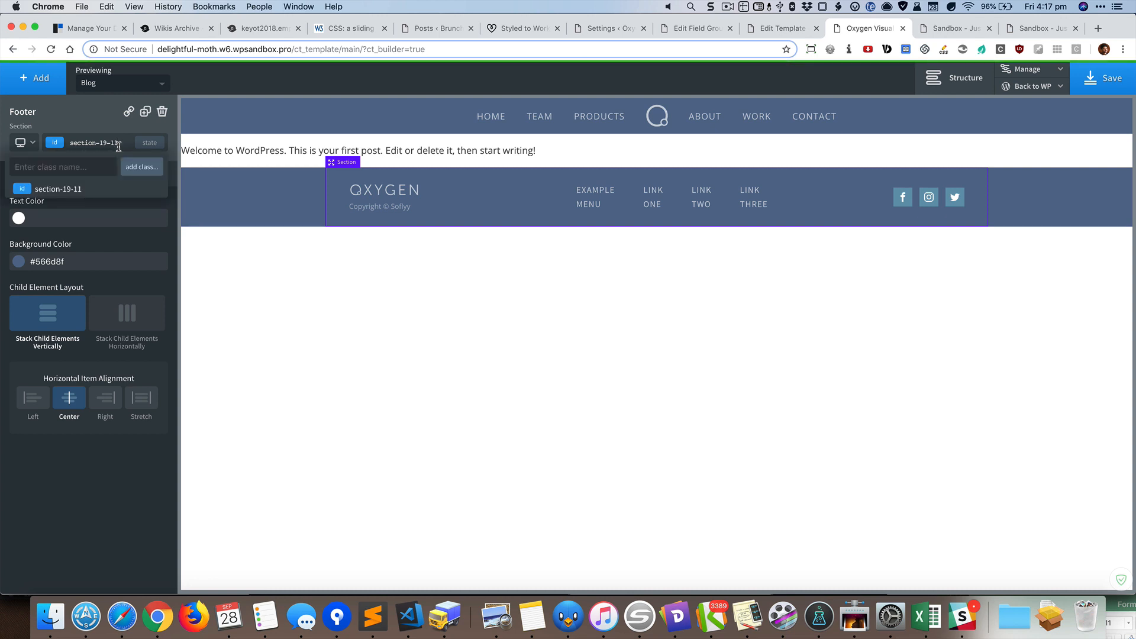
type("site-footer")
key("Return")
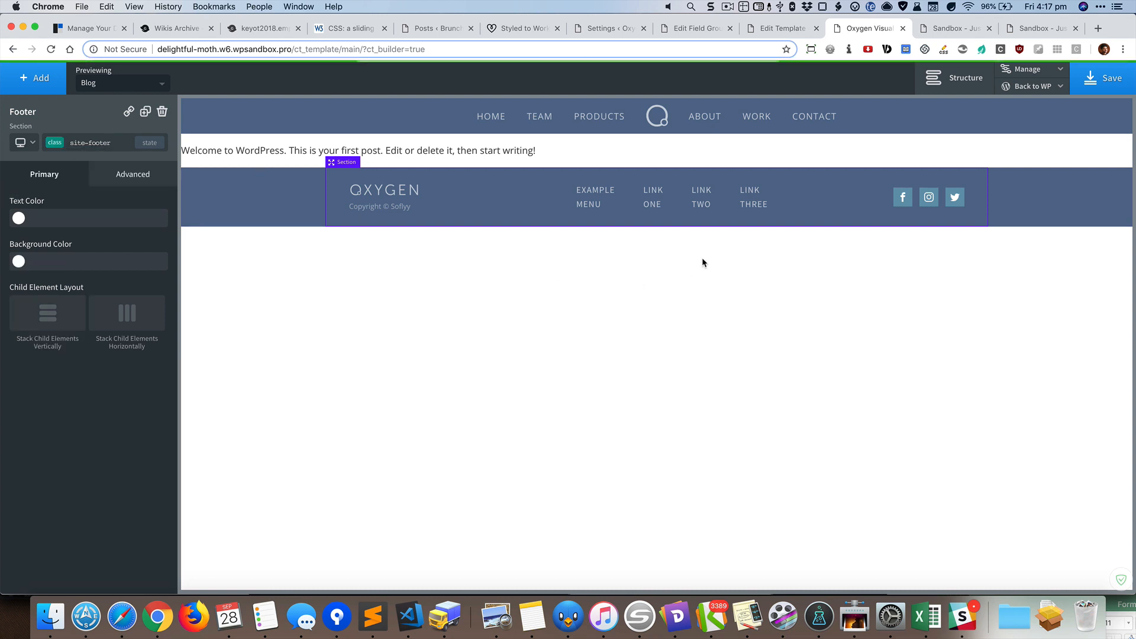
left_click(1100, 89)
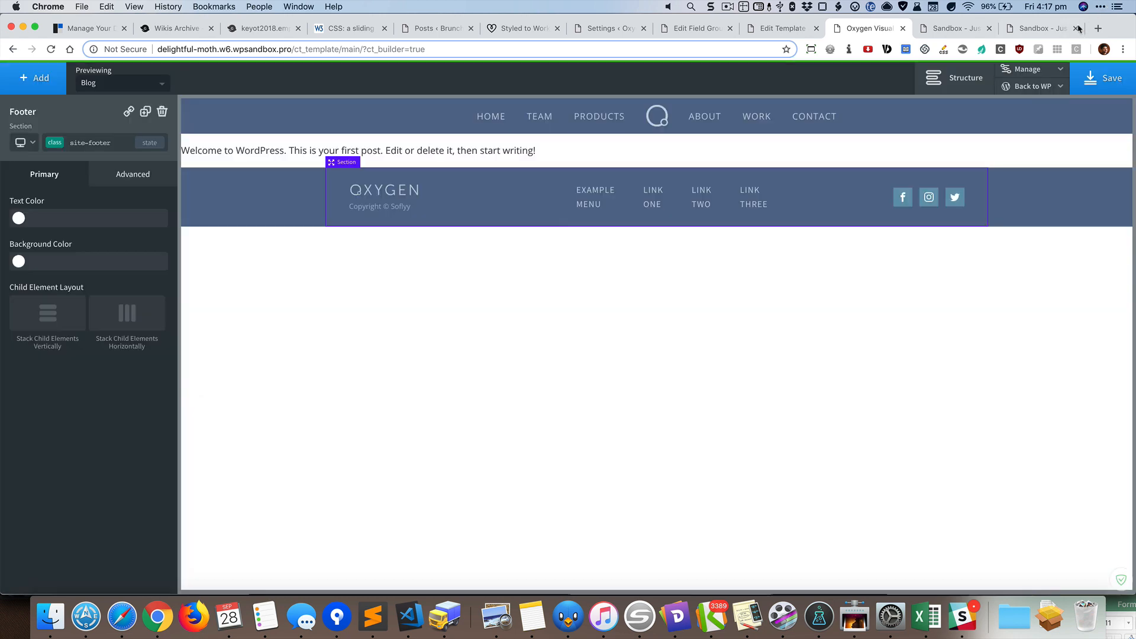
- Check the footer's position on the reloaded homepage and on the /blog page of the site's front end
left_click(1079, 28)
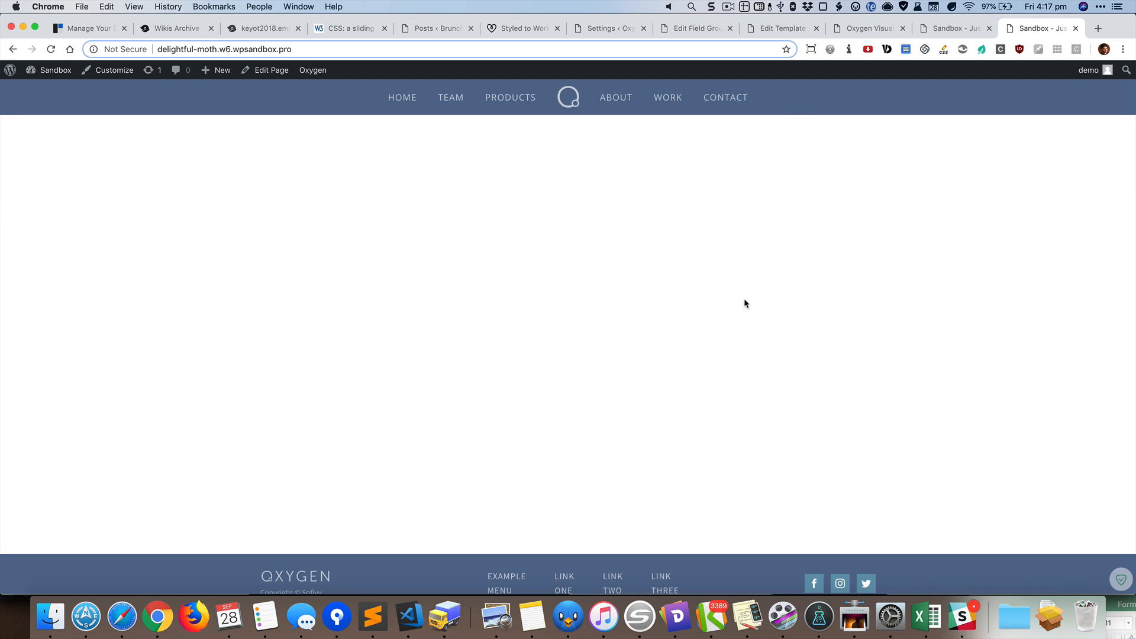
key("super+l")
key("Right")
type("/blog")
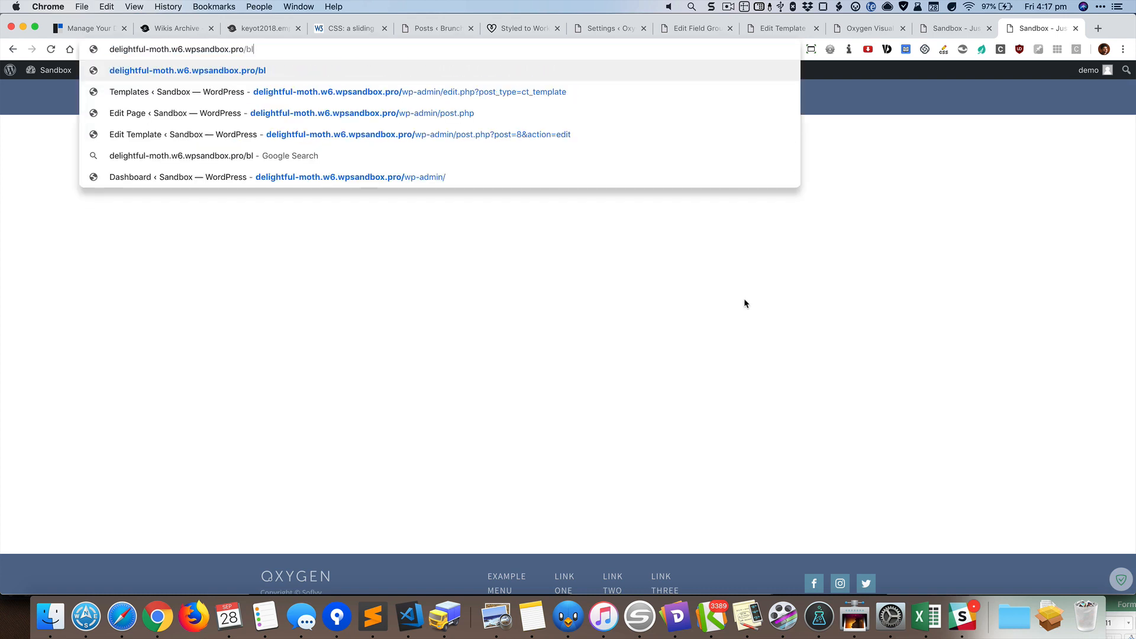
key("Return")
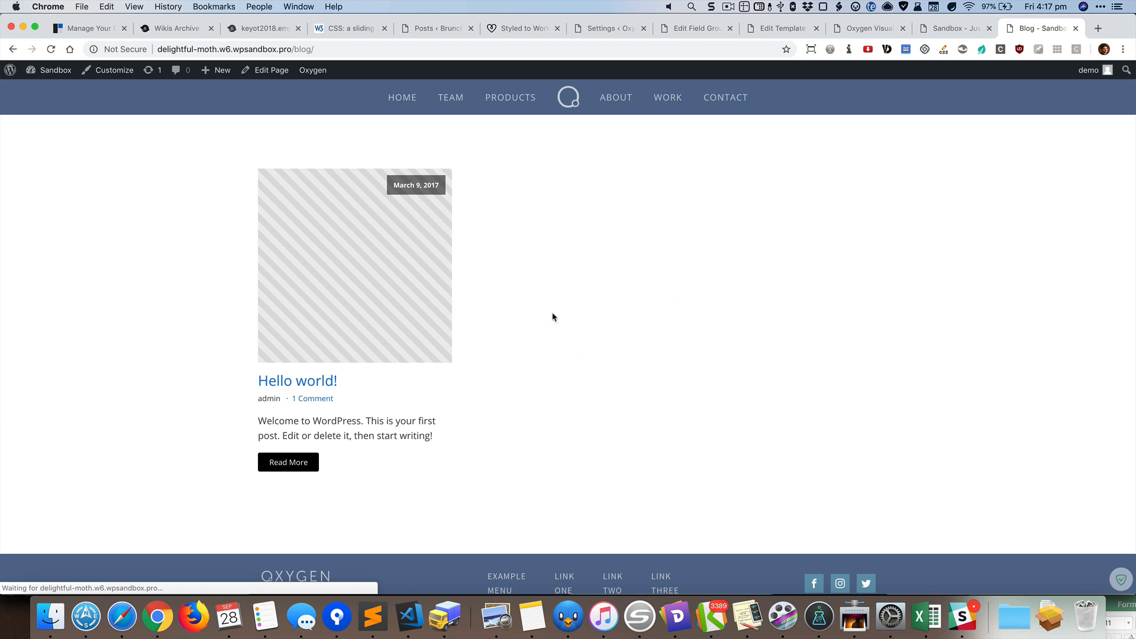
scroll(897, 232, "down", 1)
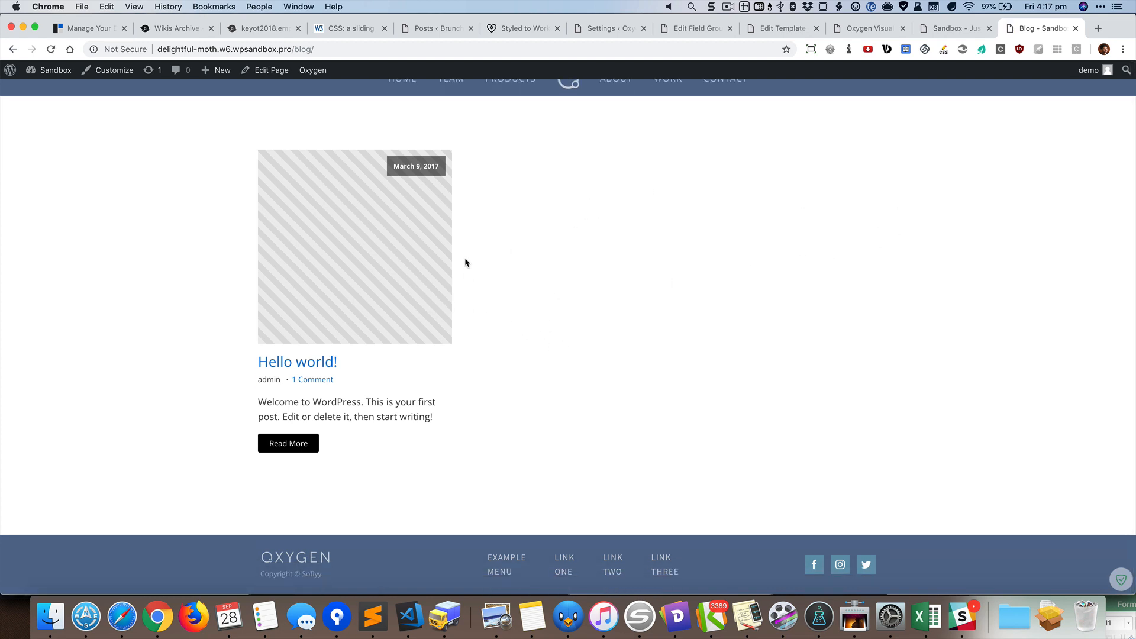
scroll(465, 261, "up", 1)
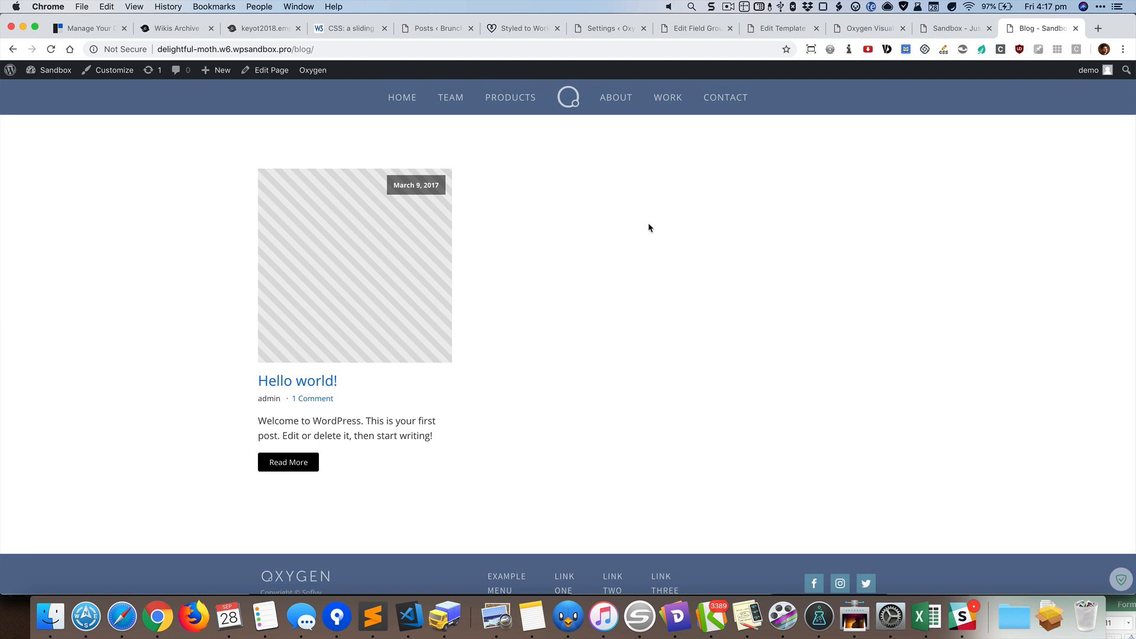